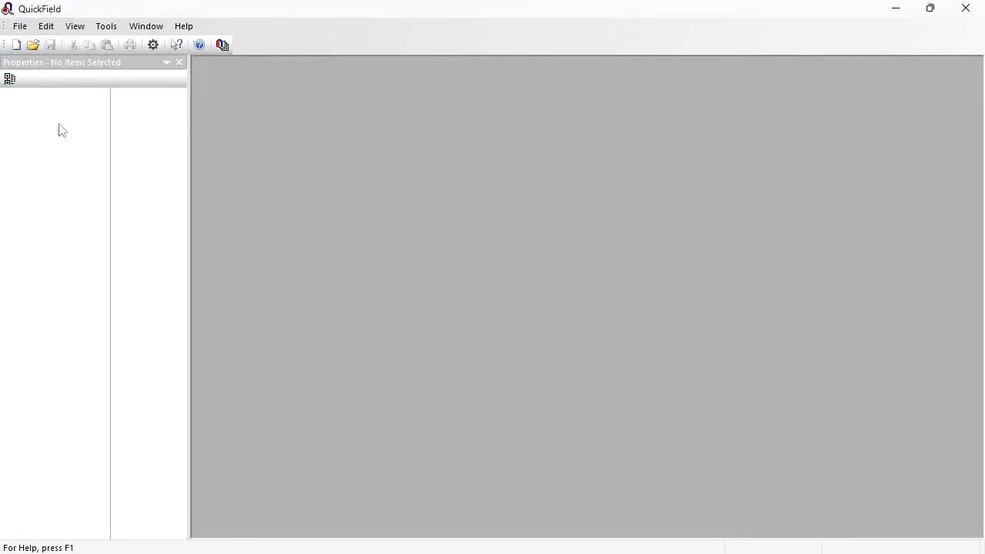
Start a new QuickField problem named 'cable'
left_click(15, 44)
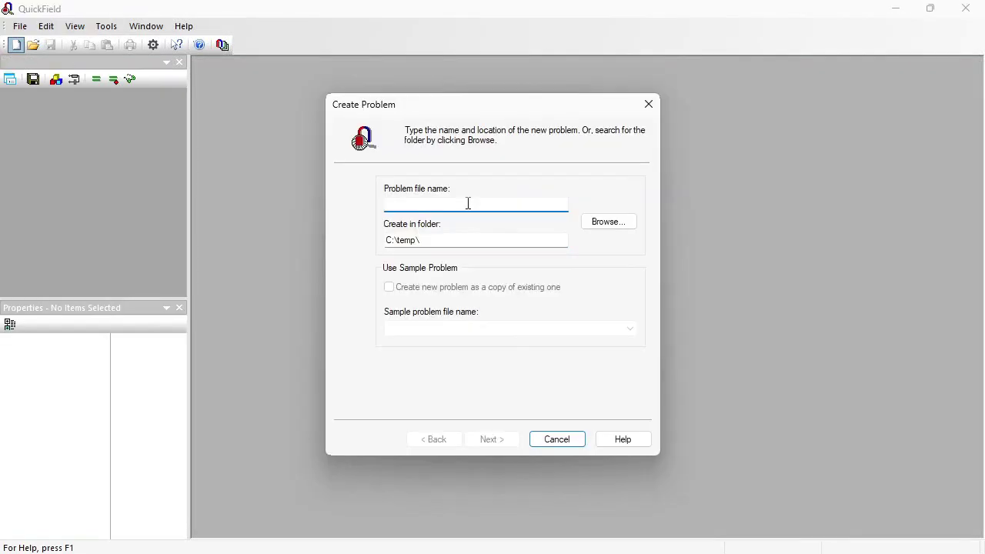
type("cable")
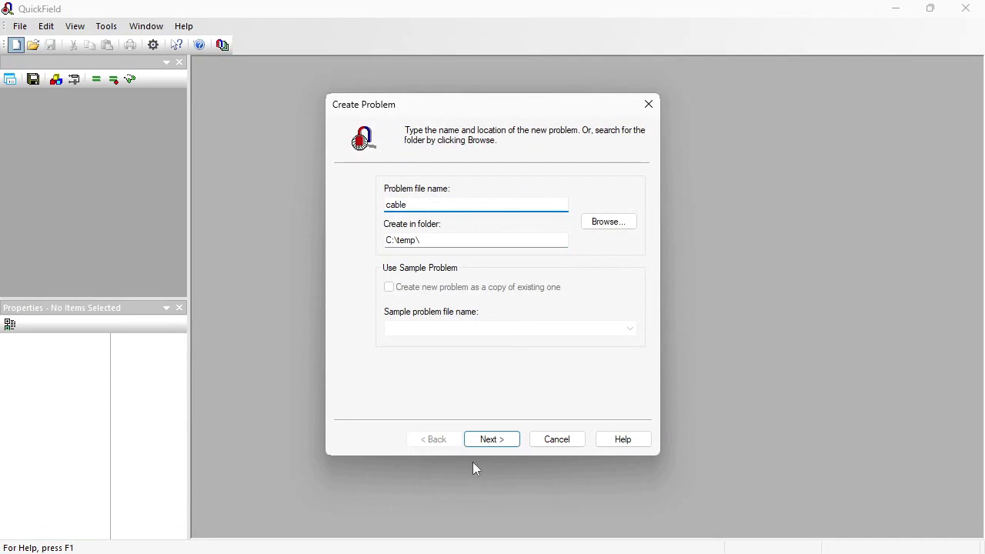
left_click(493, 441)
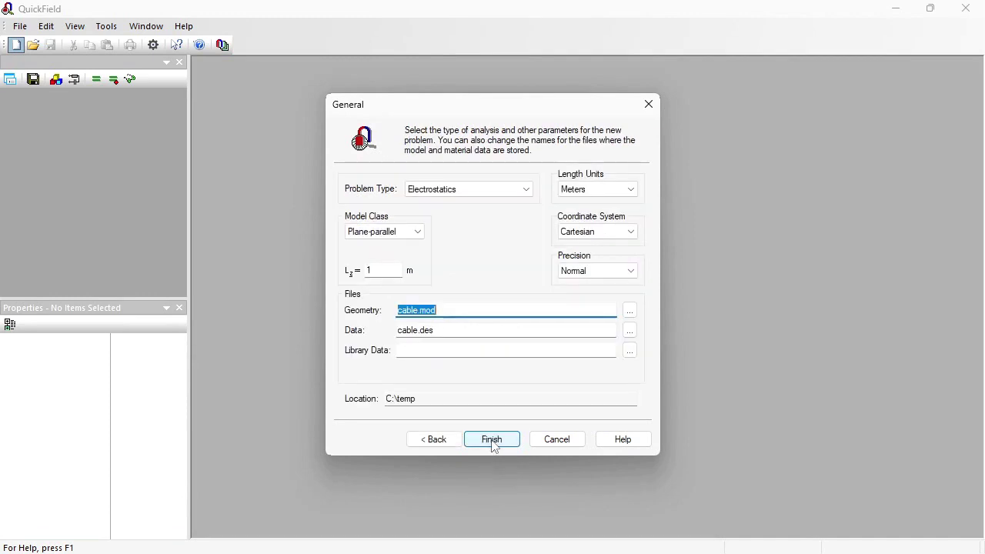
Make it an AC Conduction problem in millimetres with 1000000 mm model depth
left_click(527, 196)
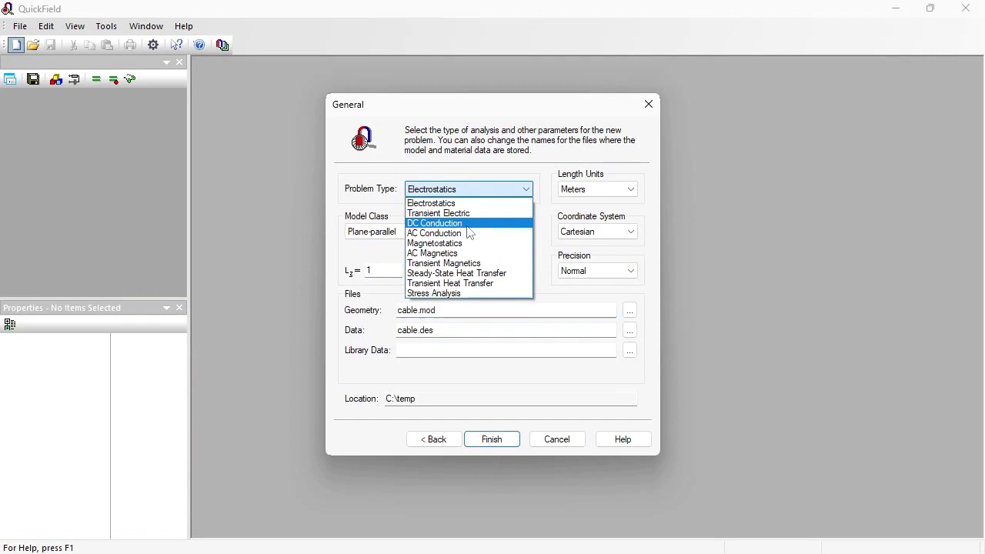
left_click(466, 234)
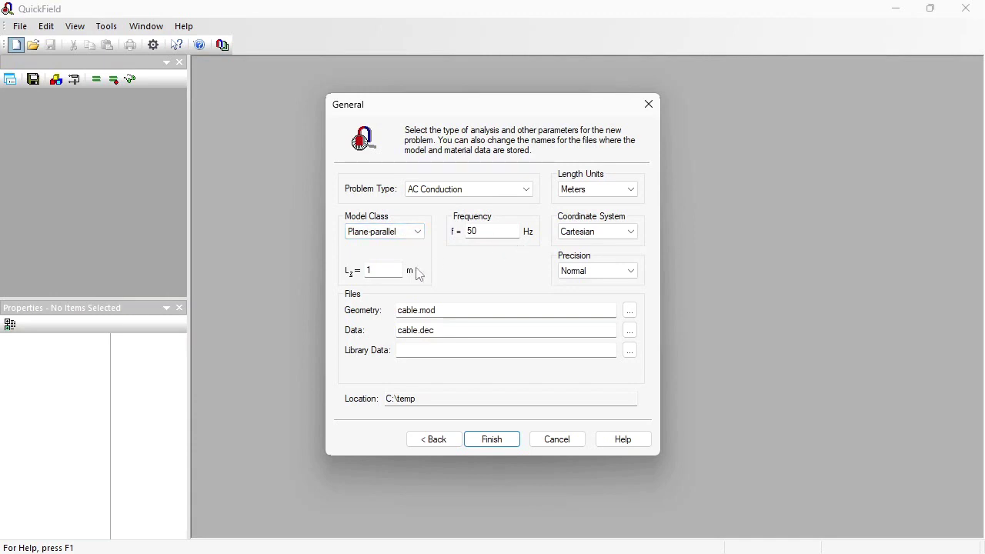
left_click(382, 270)
type("000")
left_click(618, 189)
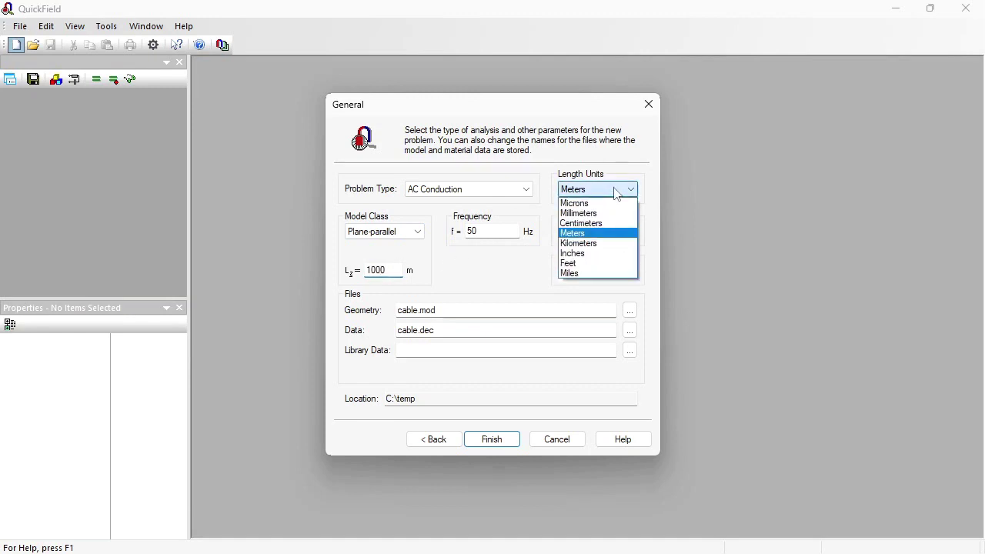
left_click(592, 212)
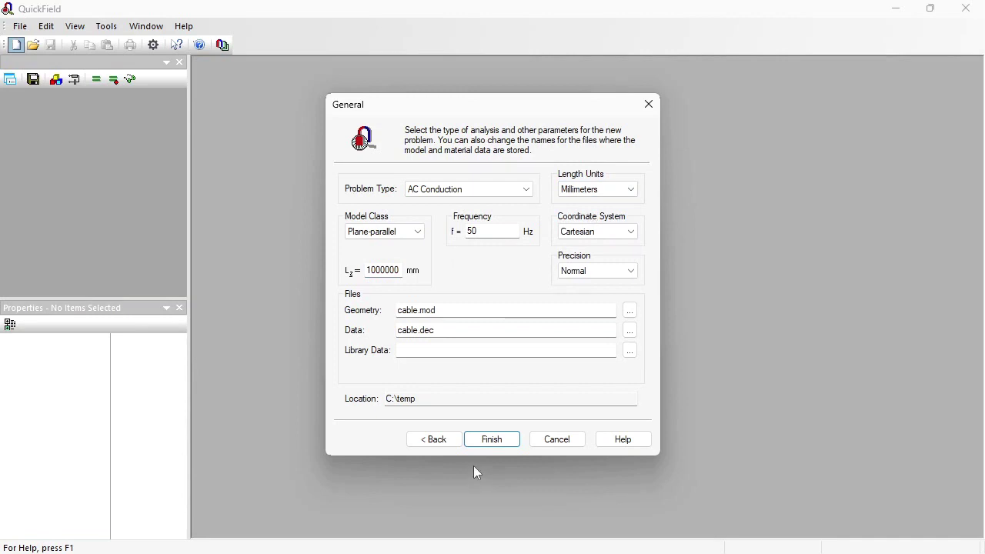
left_click(495, 439)
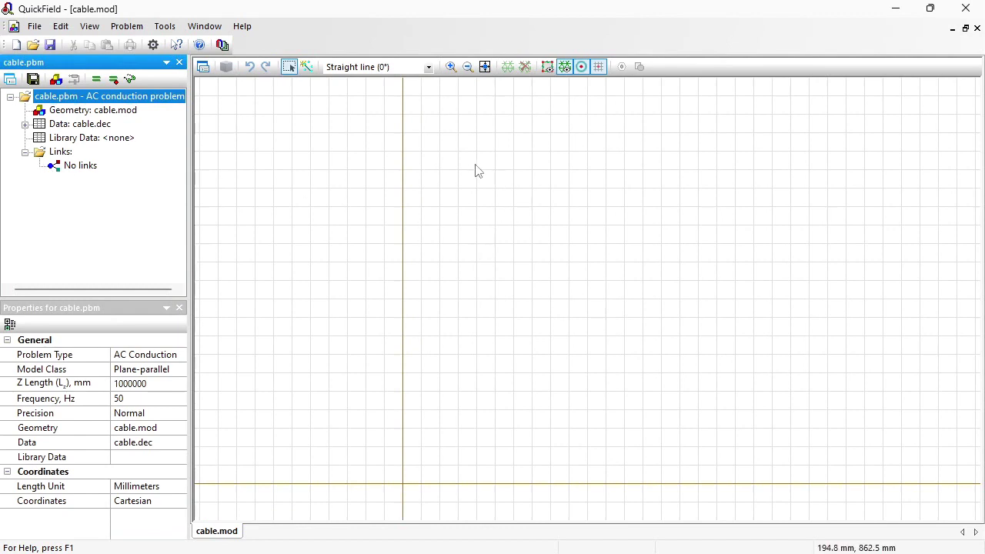
Centre the origin on the canvas and insert a 26 mm diameter circle there
left_click(352, 396)
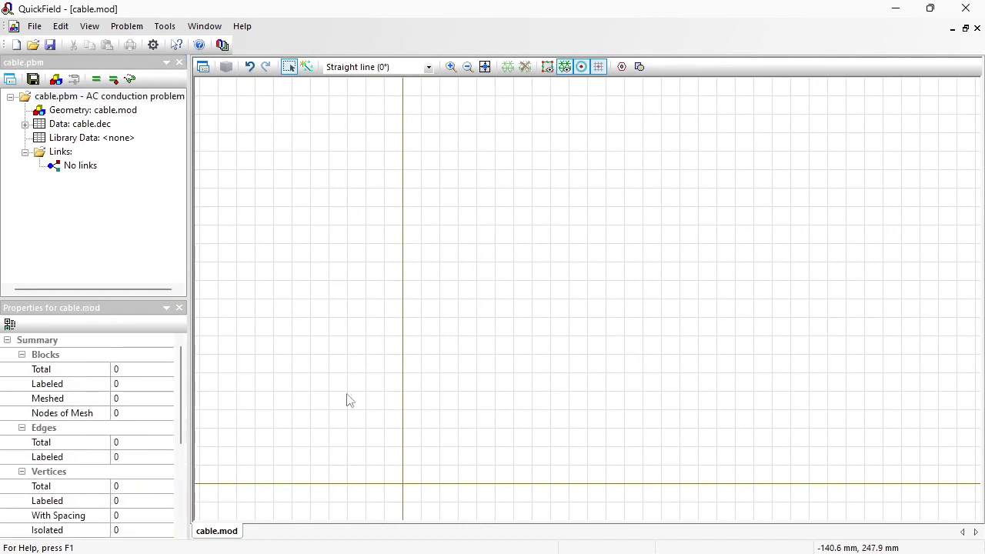
left_click_drag(343, 408, 431, 288)
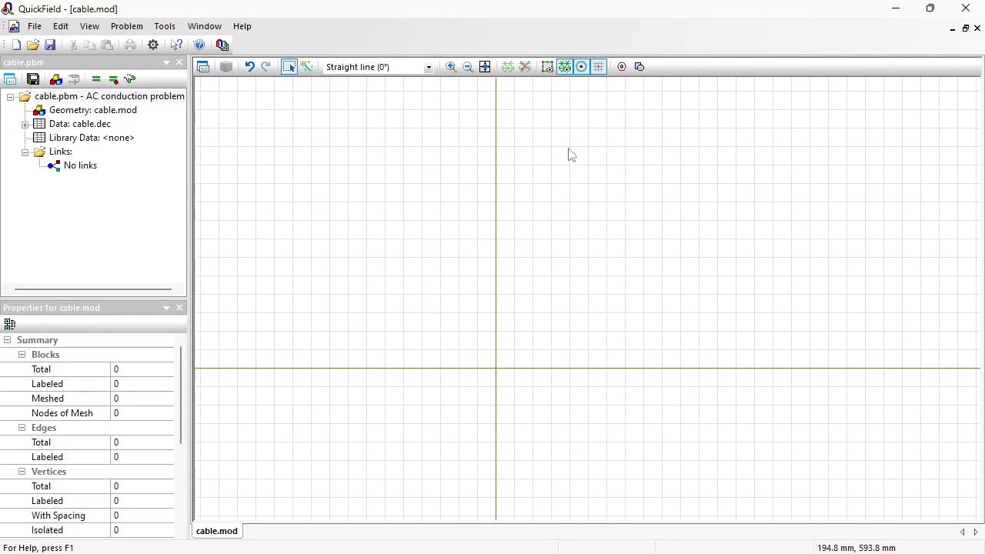
left_click(640, 67)
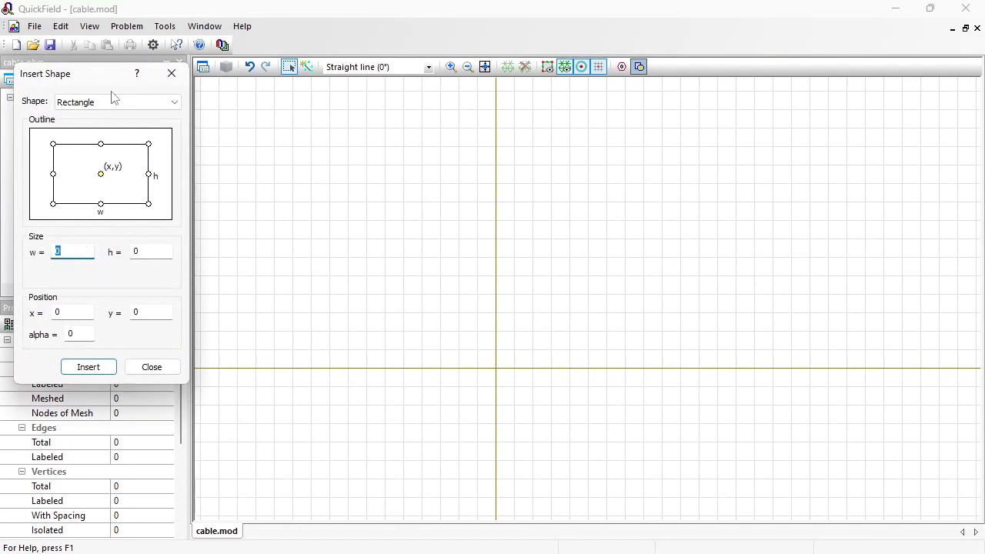
left_click(151, 101)
left_click(94, 117)
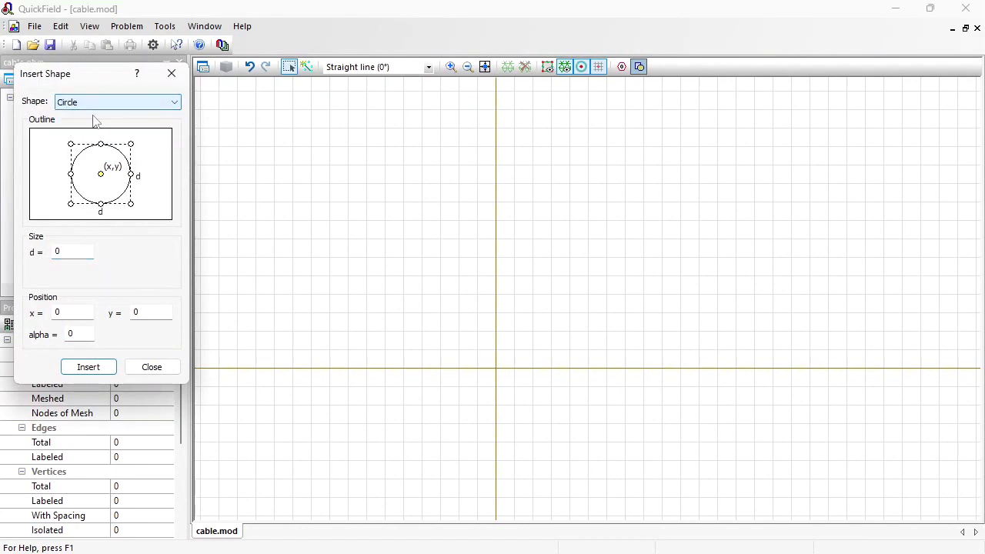
double_click(71, 245)
type("26")
left_click(97, 367)
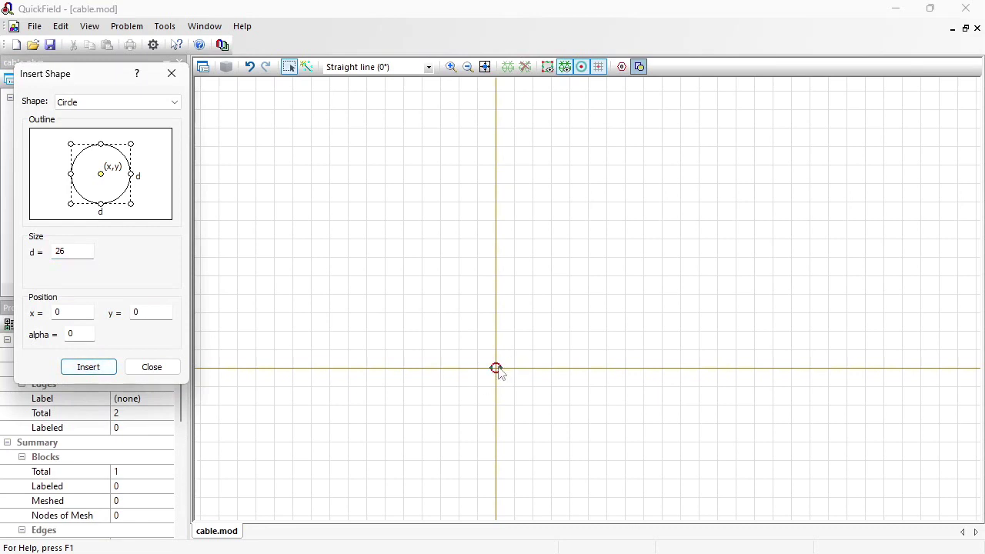
Add a concentric 66.7 mm diameter circle and fit both circles in view
left_click_drag(72, 250, 41, 257)
type("66.7")
left_click(87, 368)
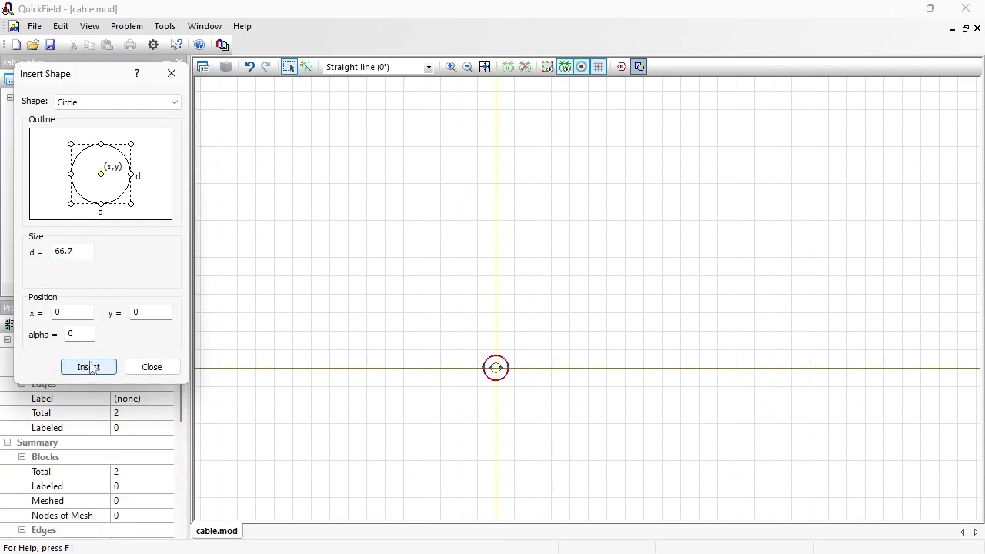
left_click(155, 367)
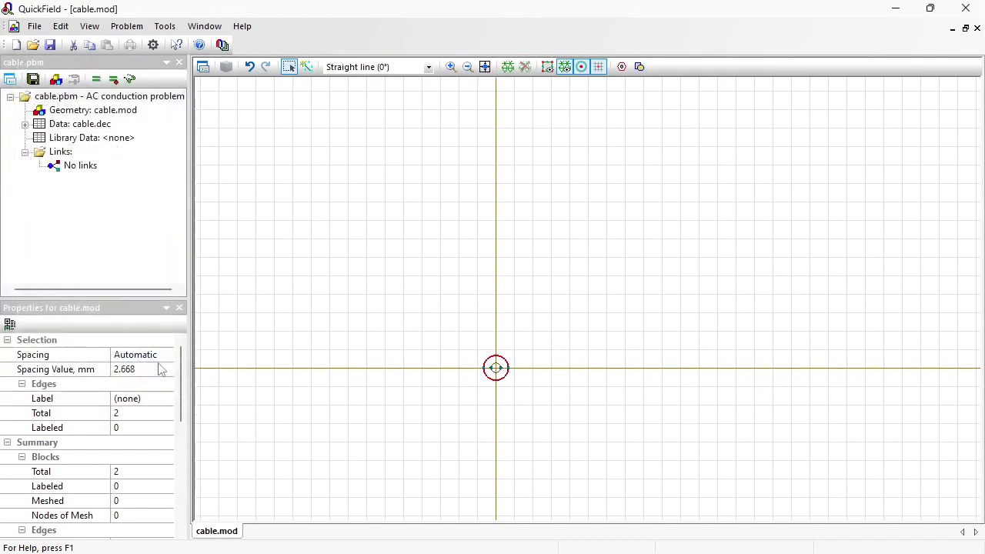
left_click(485, 67)
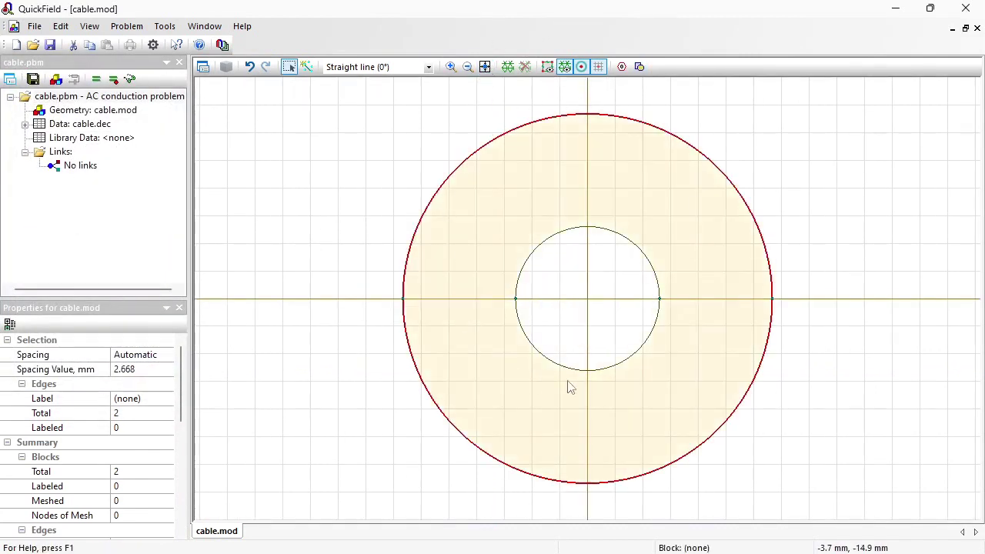
Label the outer ring block 'dielectric'
left_click(289, 67)
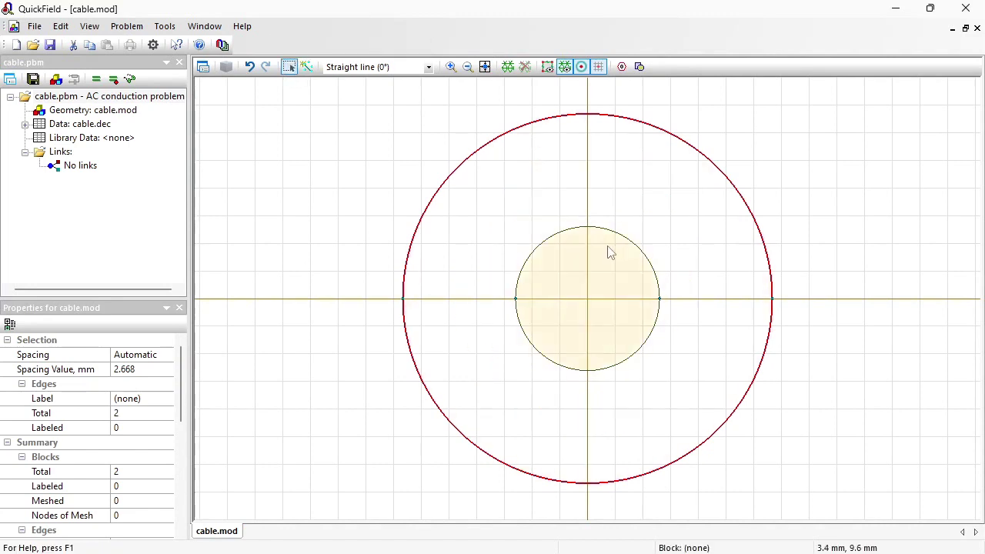
left_click(514, 231)
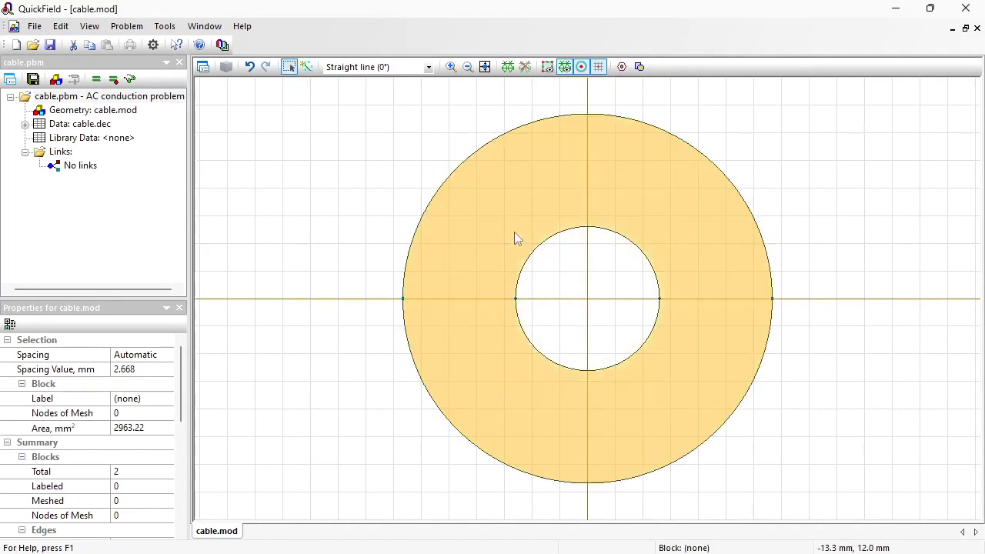
left_click(146, 403)
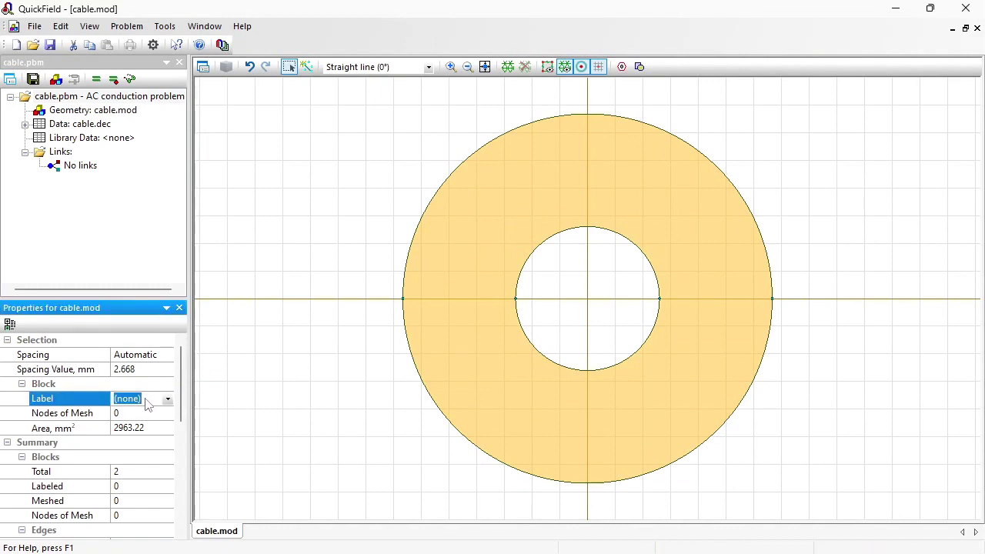
type("dielectric")
key("Return")
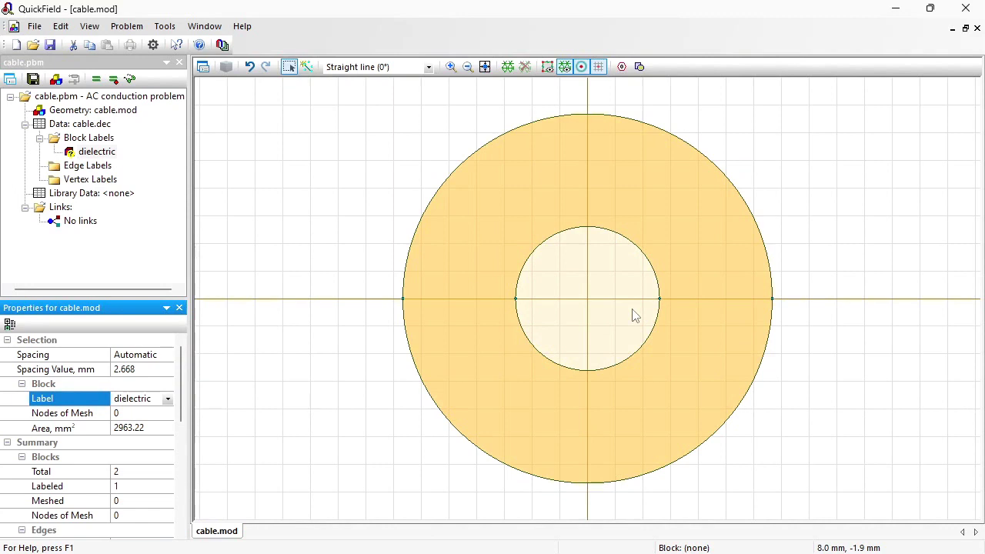
Label both arcs of the inner circle 'HV'
left_click(568, 236)
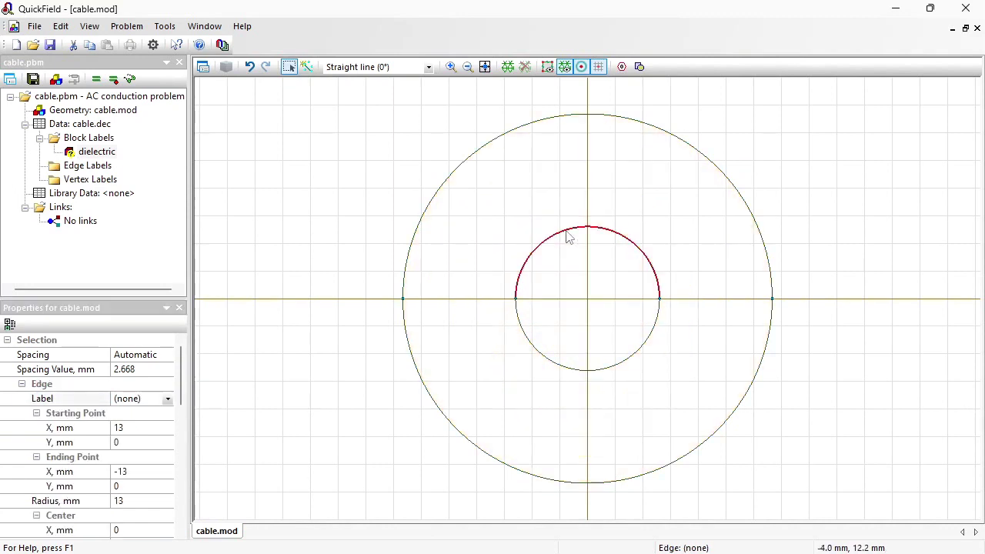
left_click(522, 335, "ctrl")
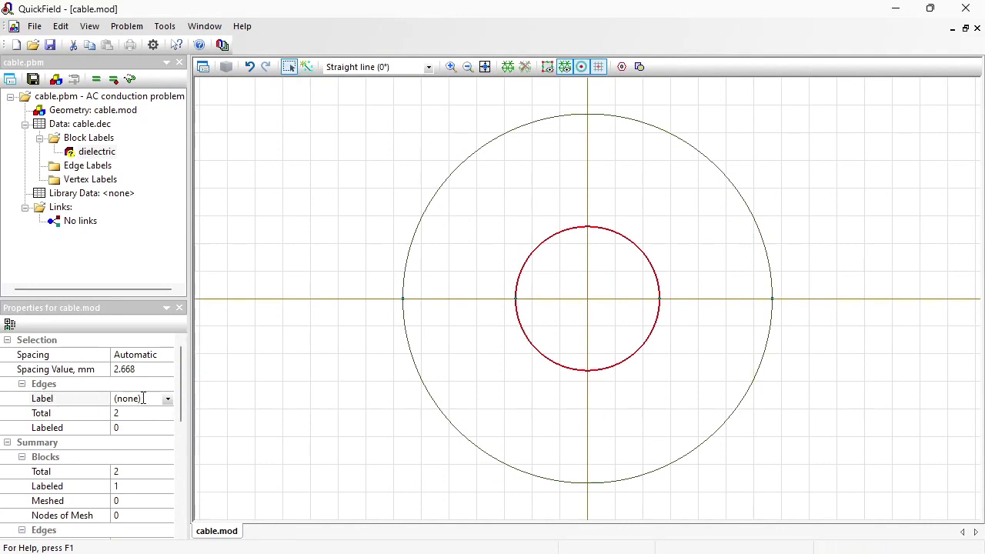
left_click(145, 399)
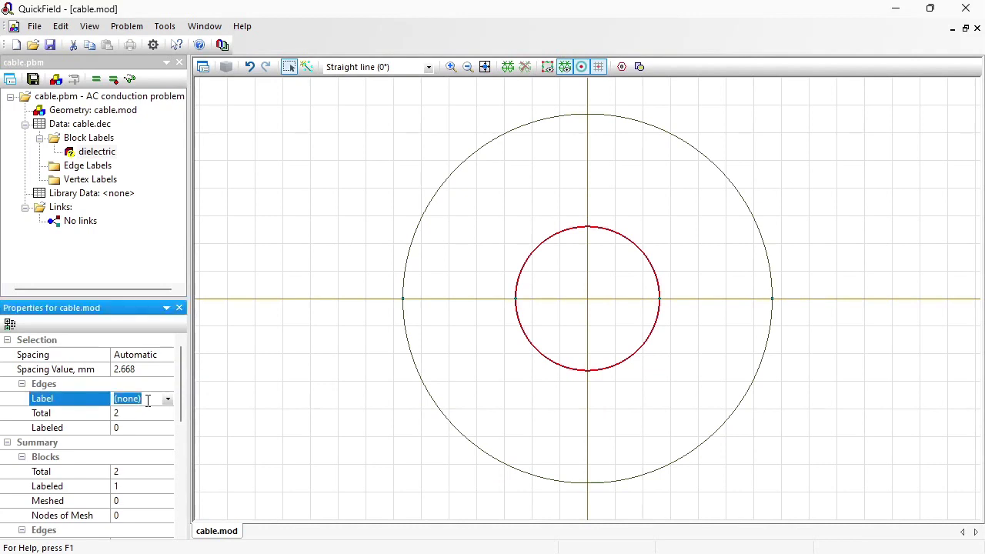
type("HV")
key("Return")
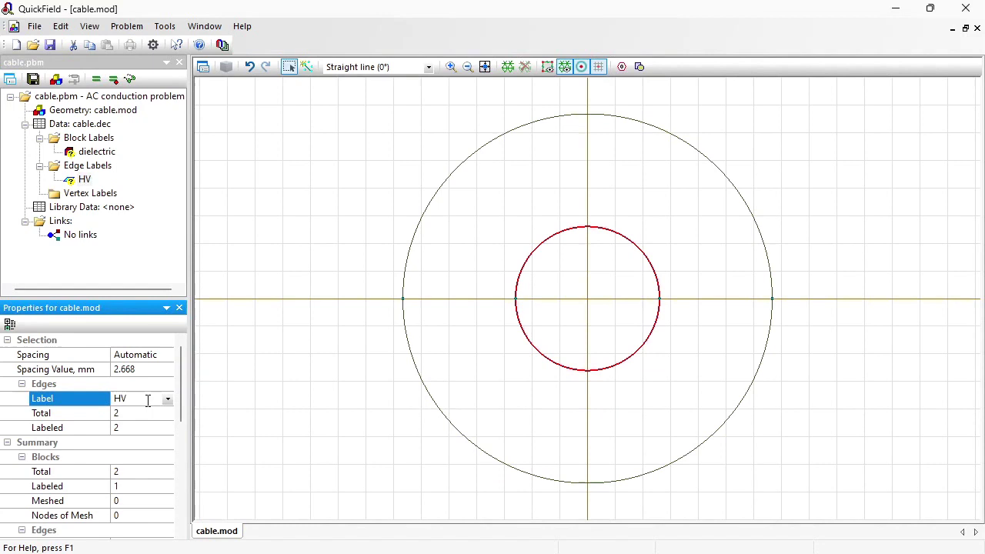
Label both arcs of the outer circle 'screen'
left_click(440, 195)
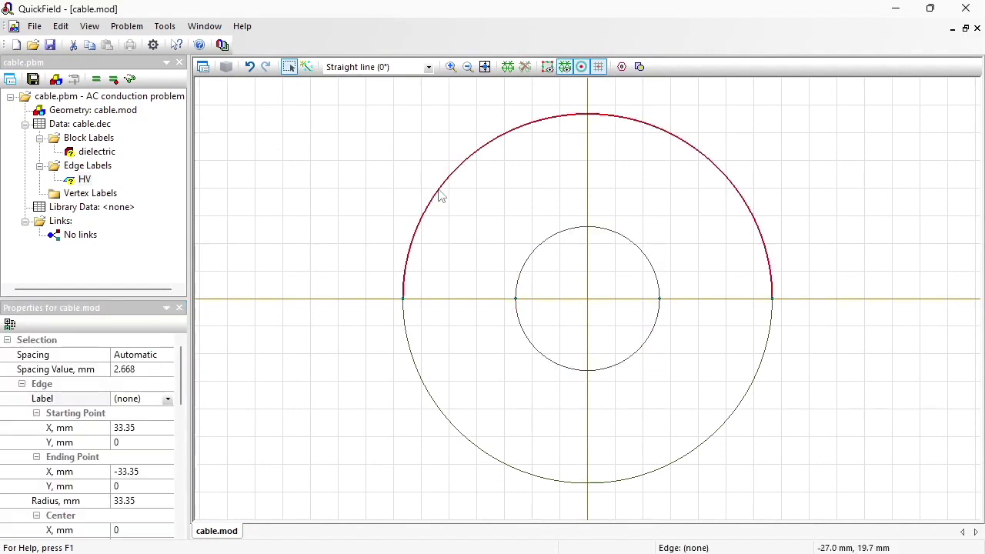
left_click(410, 339, "ctrl")
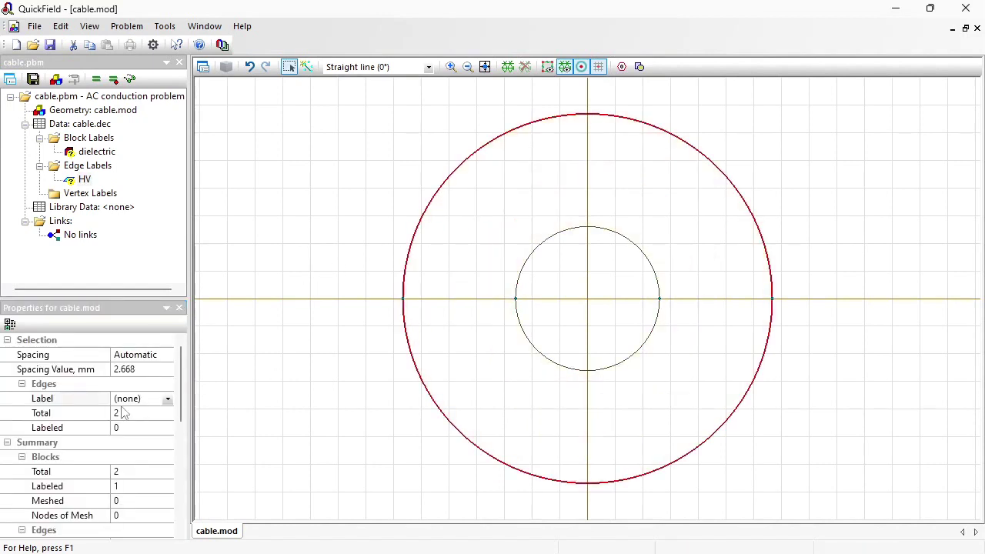
left_click(146, 398)
type("screen")
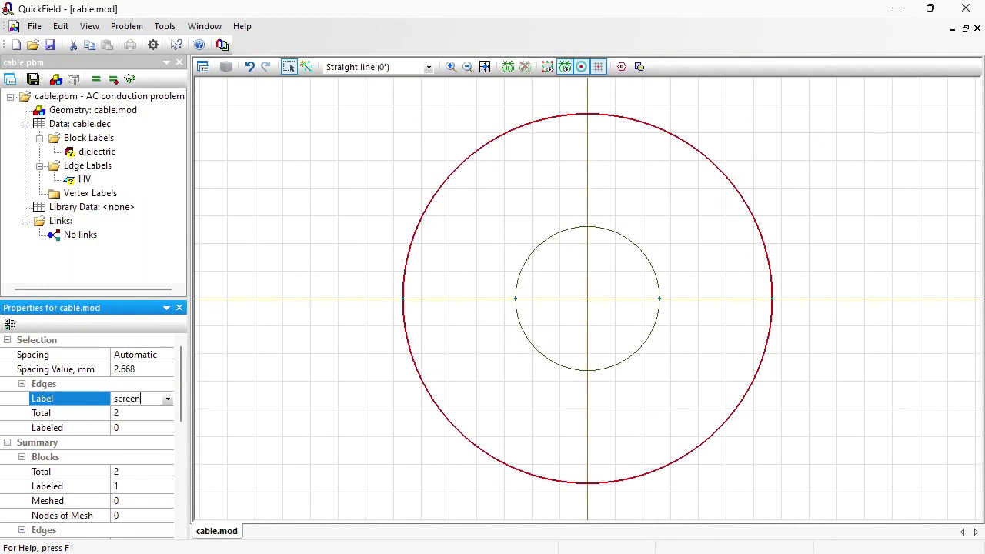
key("Return")
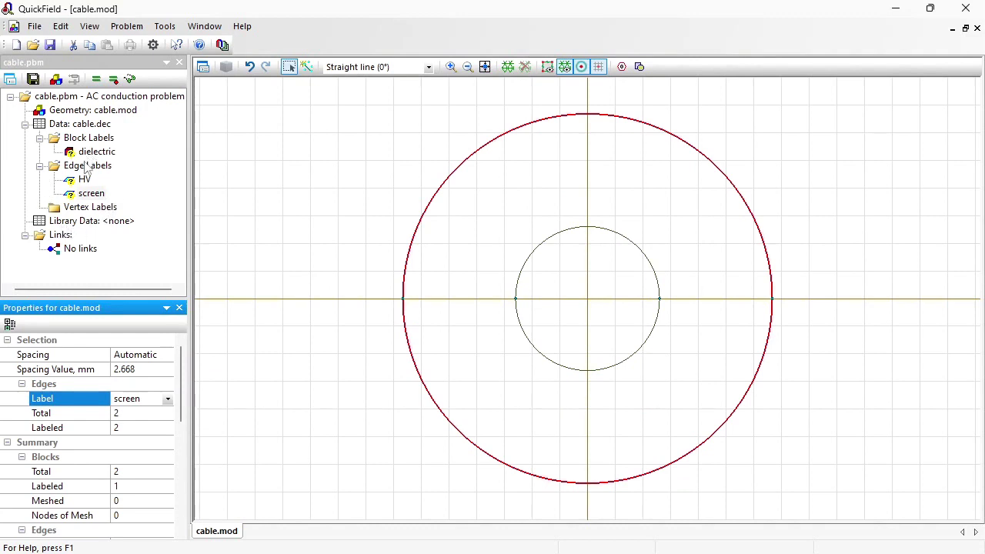
Give the HV edge label a fixed voltage of 132000*sqrt(2) V
left_click(85, 179)
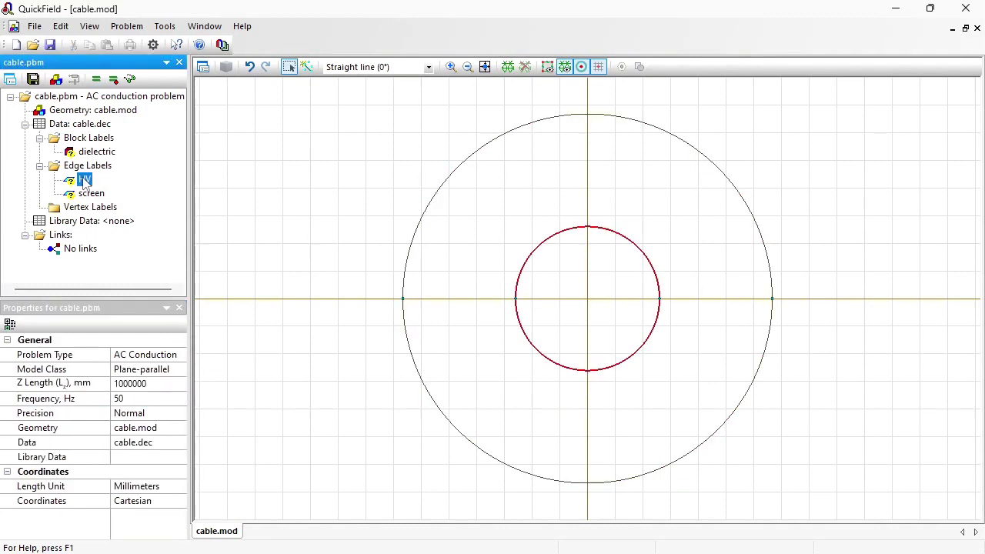
double_click(85, 179)
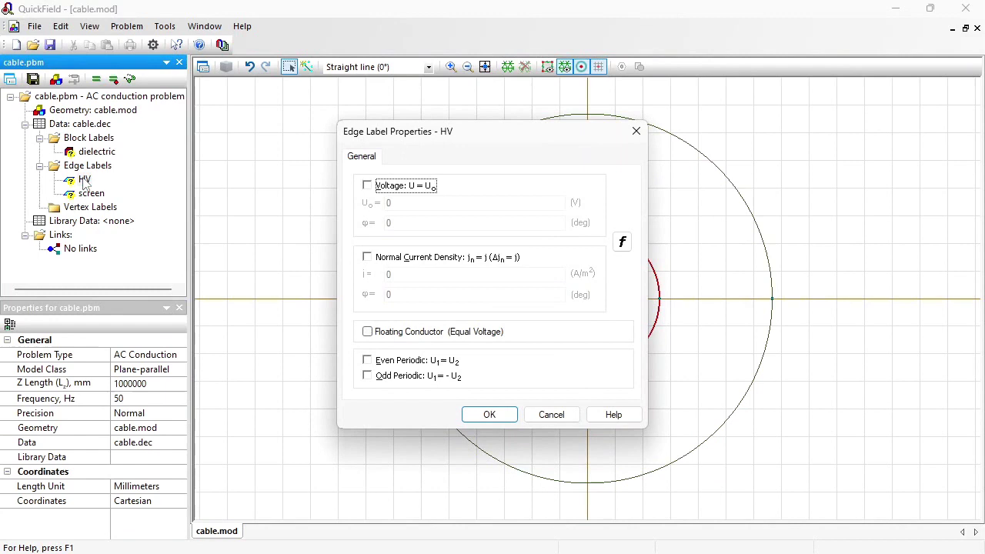
left_click(367, 185)
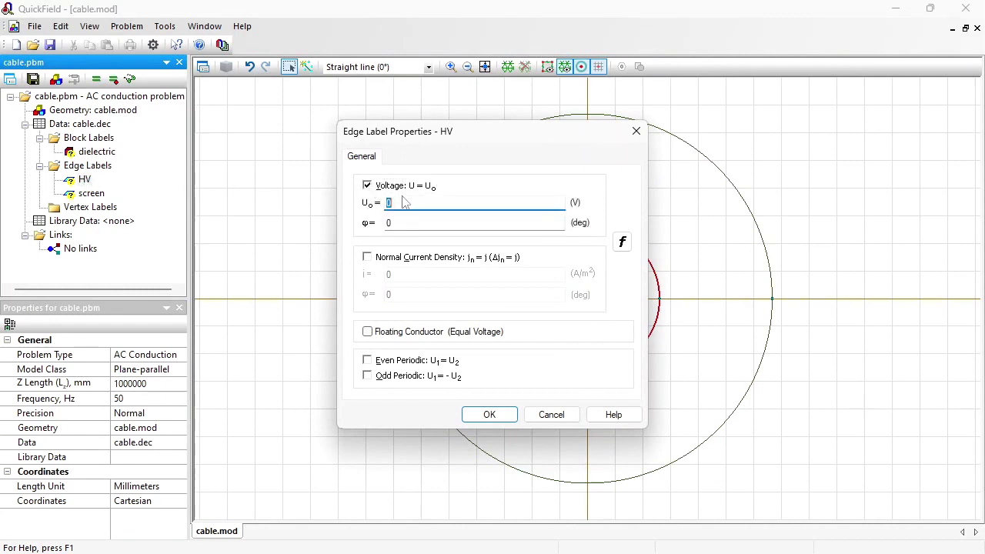
type("1")
type("*")
left_click(496, 417)
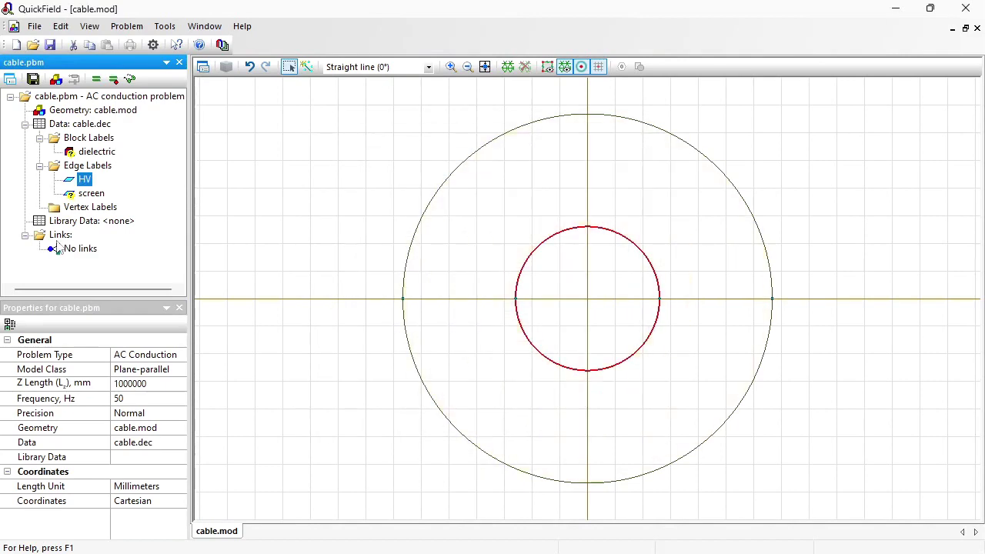
Give the screen edge label a fixed voltage of 0 V
left_click(98, 195)
double_click(98, 195)
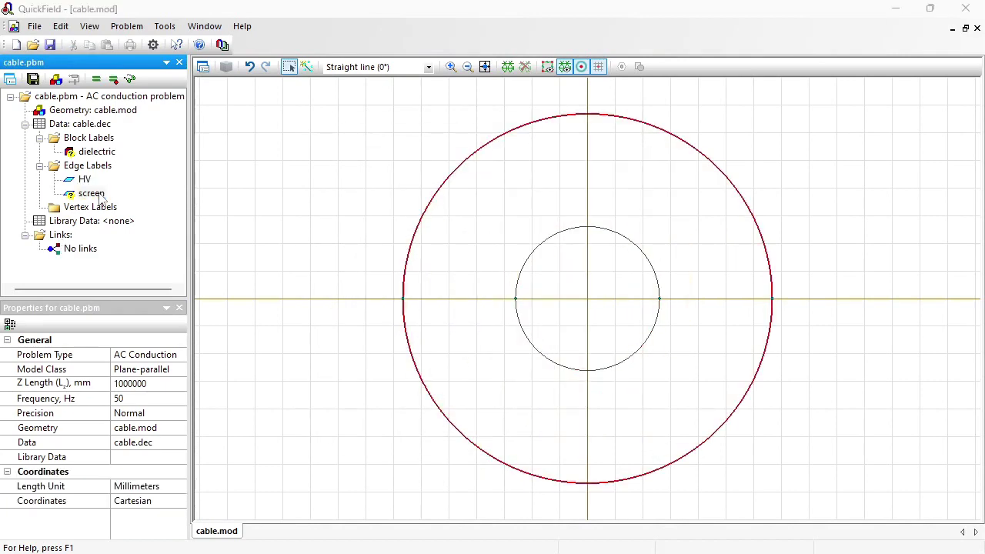
left_click(367, 186)
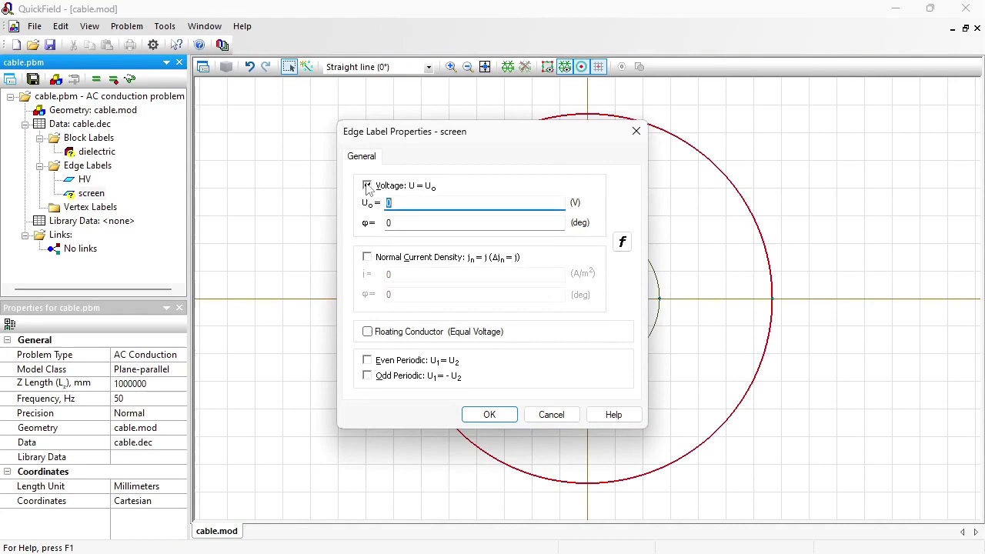
left_click(489, 416)
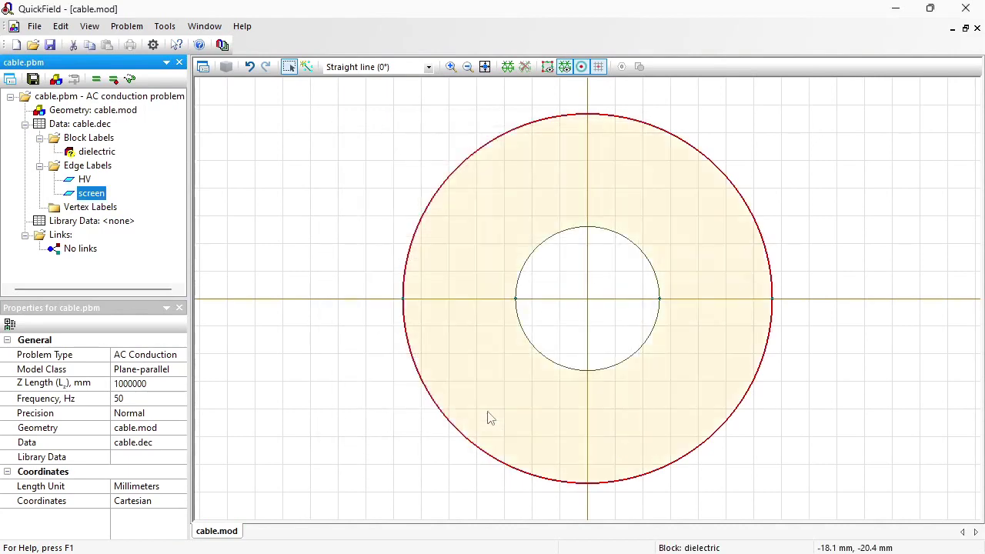
Set the dielectric block's relative permittivity to 2.5 and conductivity to 6.95e-12 S/m
left_click(86, 151)
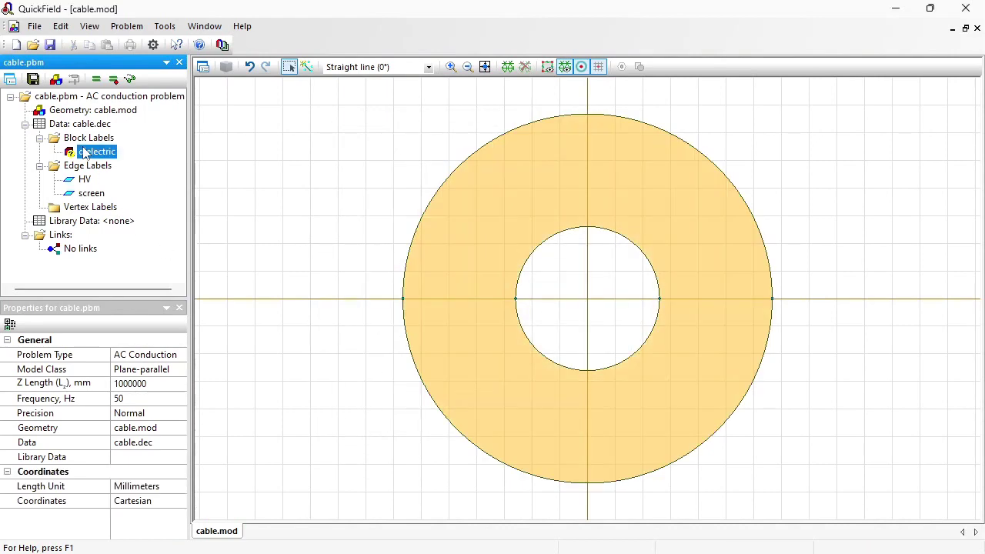
double_click(84, 152)
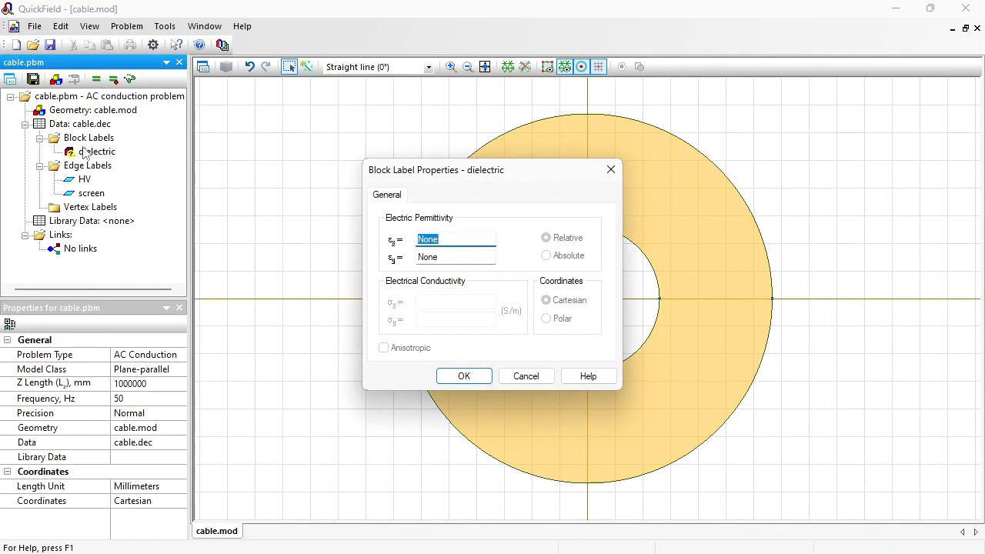
type("2.5")
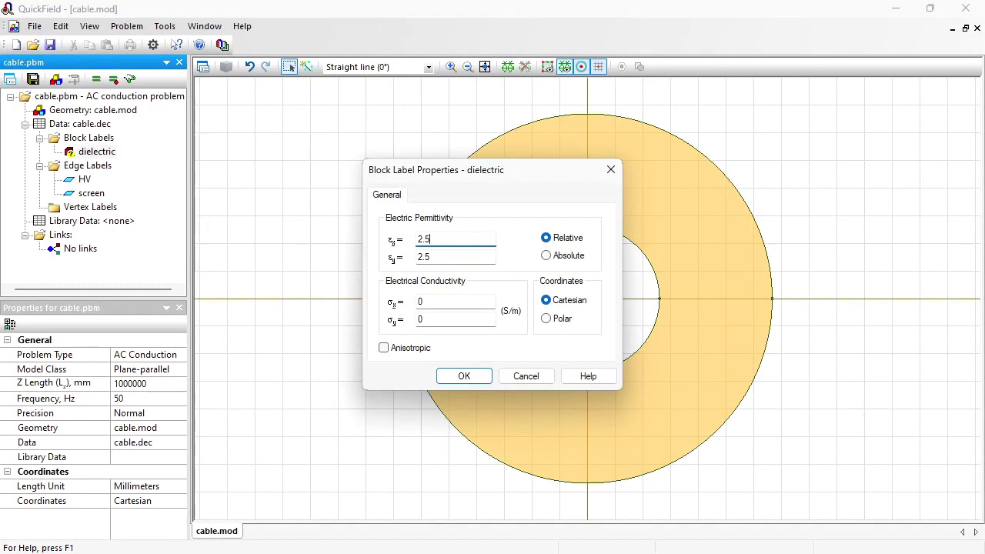
key("Tab")
type("6.")
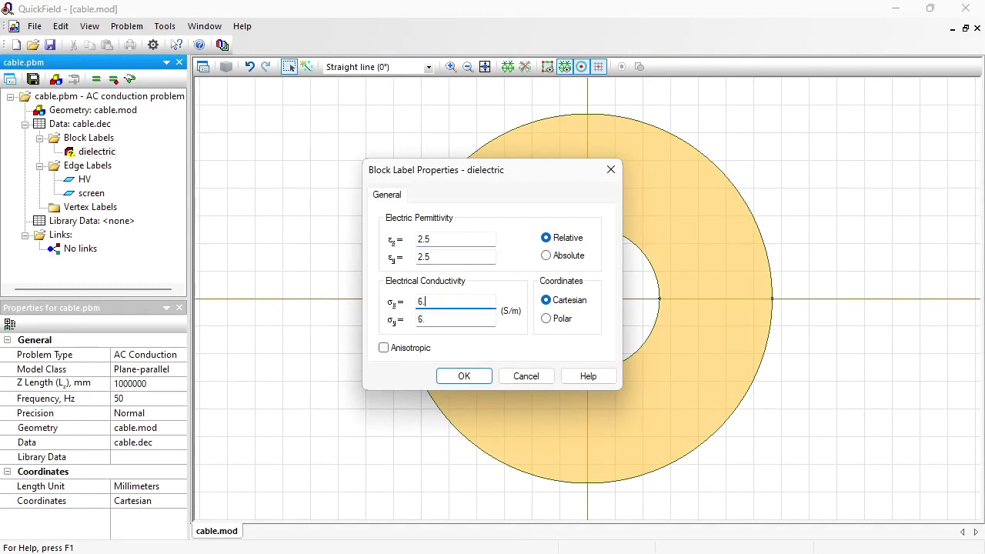
type("95")
type("12")
left_click(466, 376)
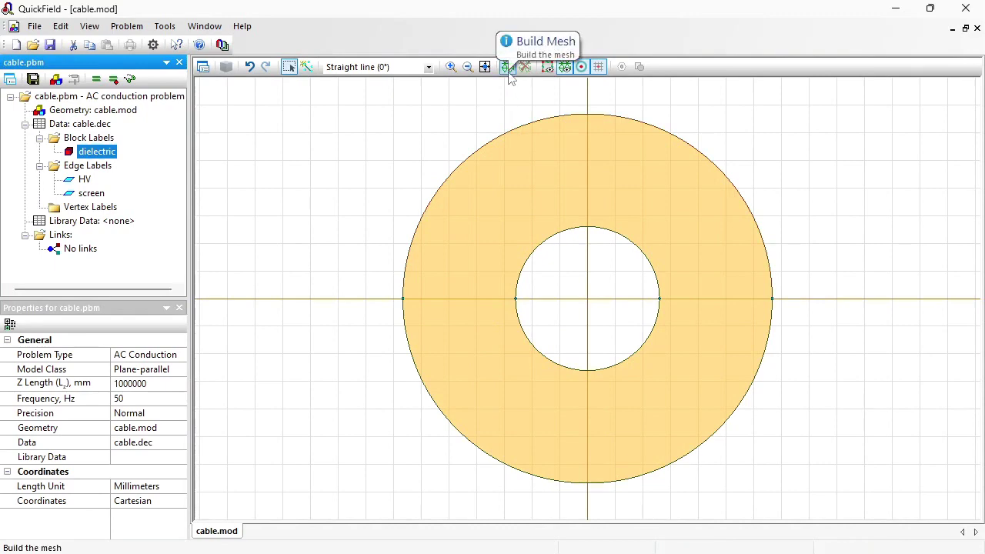
Mesh the ring, save cable.pbm, solve it, and view the field-strength results
left_click(508, 74)
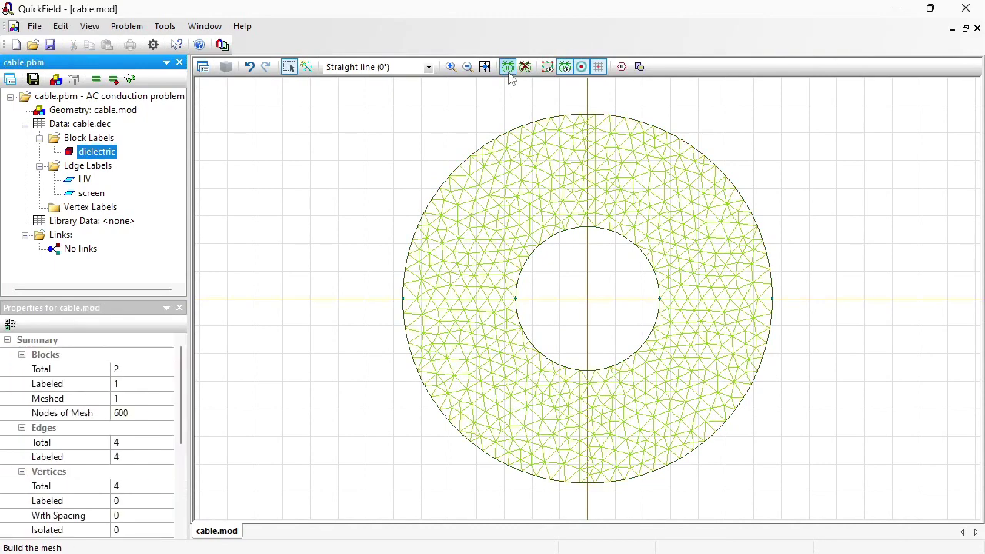
left_click(32, 80)
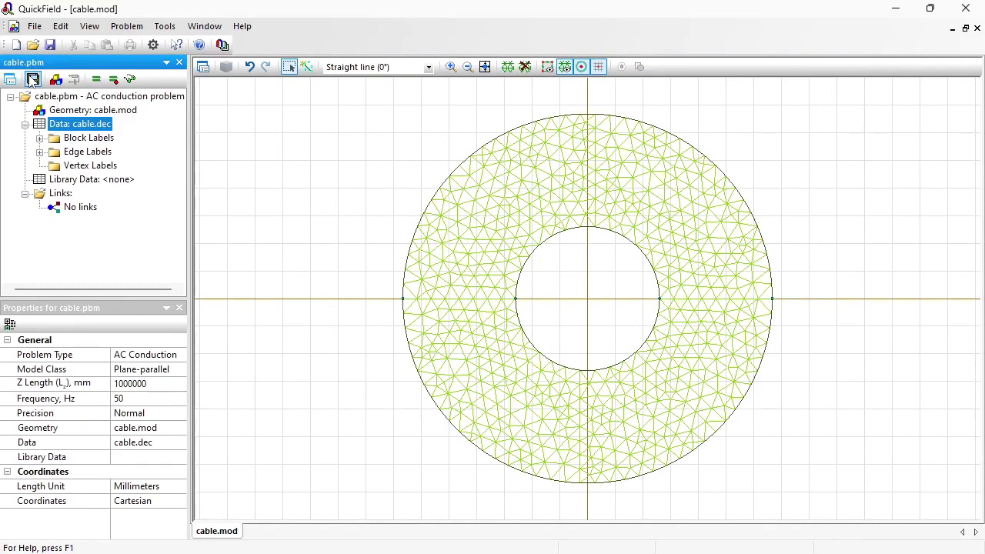
left_click(97, 81)
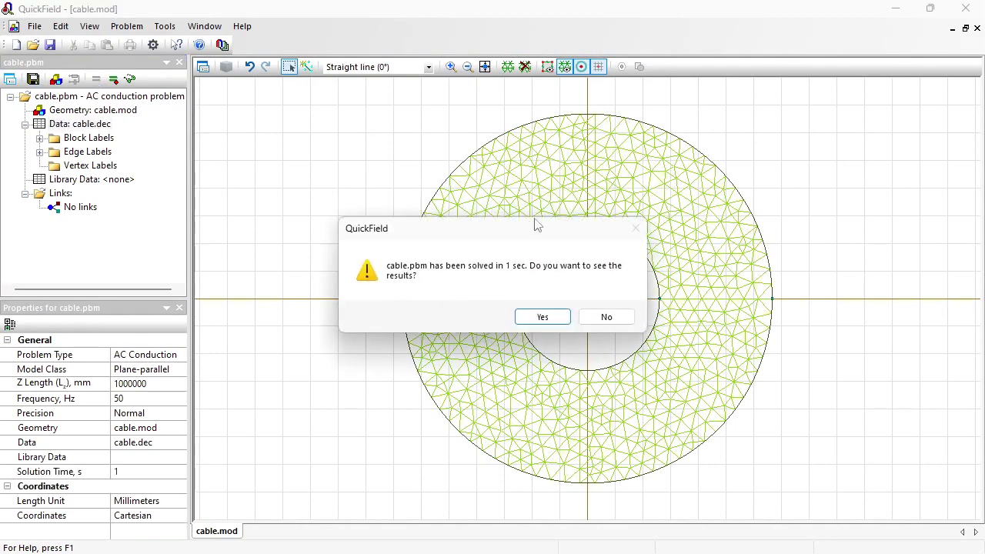
left_click(562, 320)
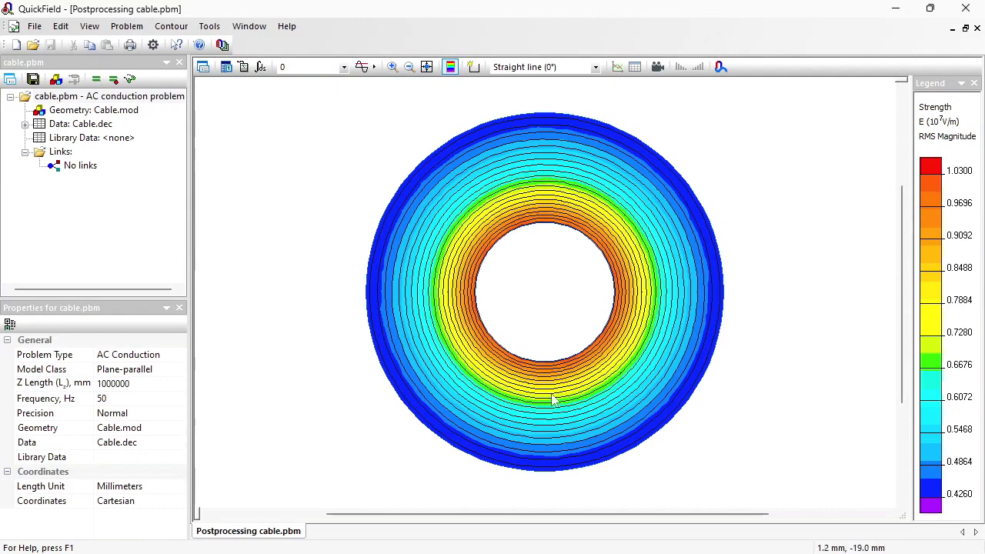
Change the colour map from field strength to voltage U
left_click(203, 67)
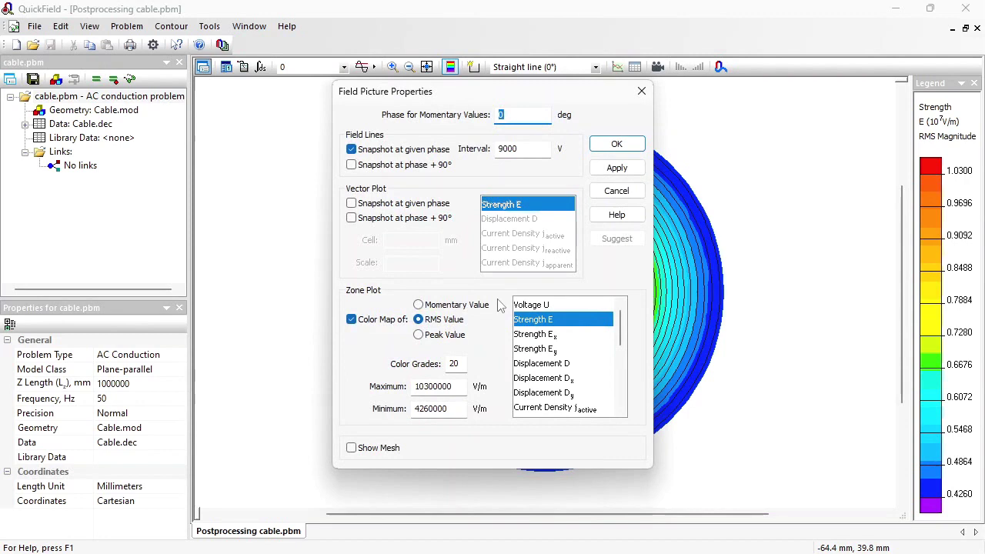
left_click(549, 307)
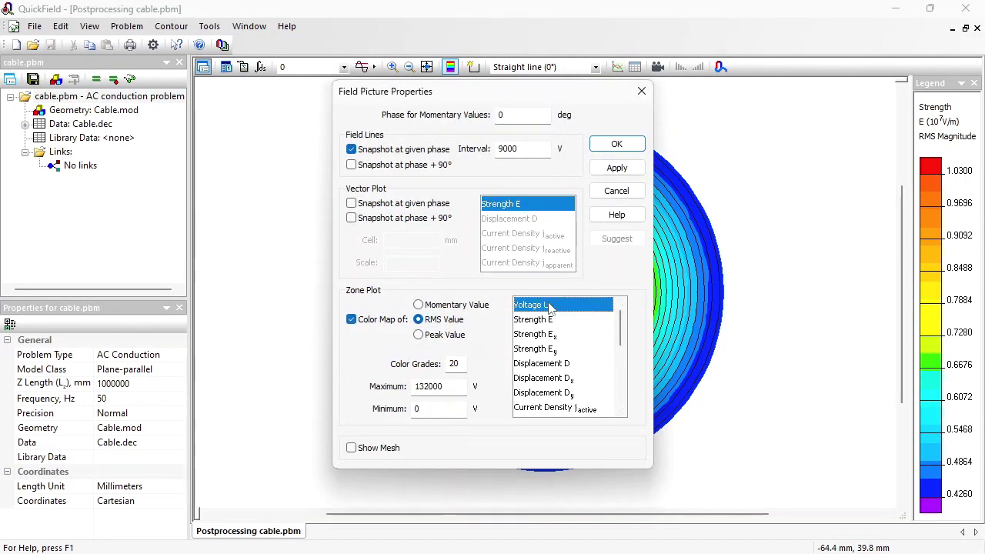
left_click(617, 145)
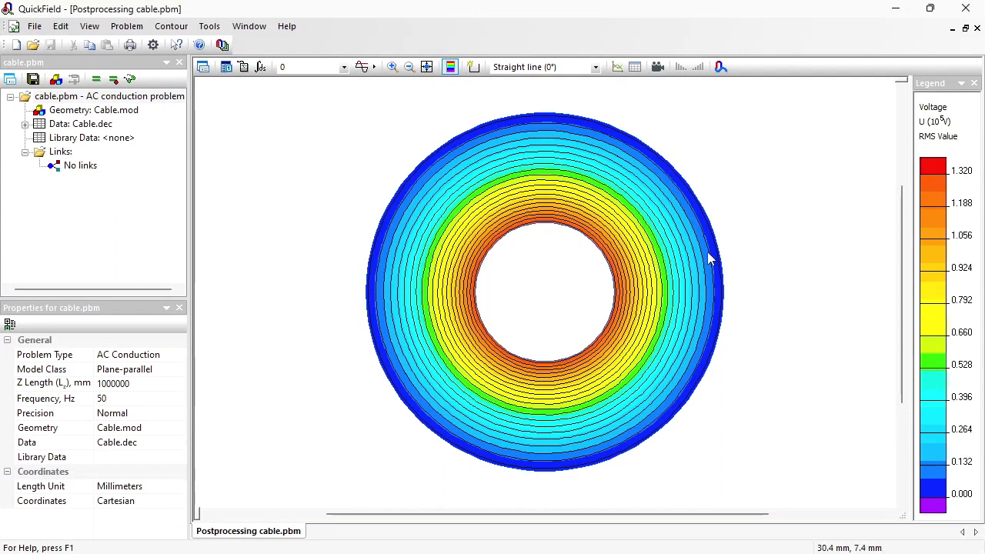
Draw a closed contour around the inner conductor, hiding the colour map and field lines
left_click(475, 68)
mouse_move(455, 243)
left_mouse_down()
mouse_move(454, 313)
mouse_move(491, 376)
mouse_move(556, 388)
mouse_move(621, 355)
mouse_move(649, 242)
mouse_move(538, 171)
left_mouse_up()
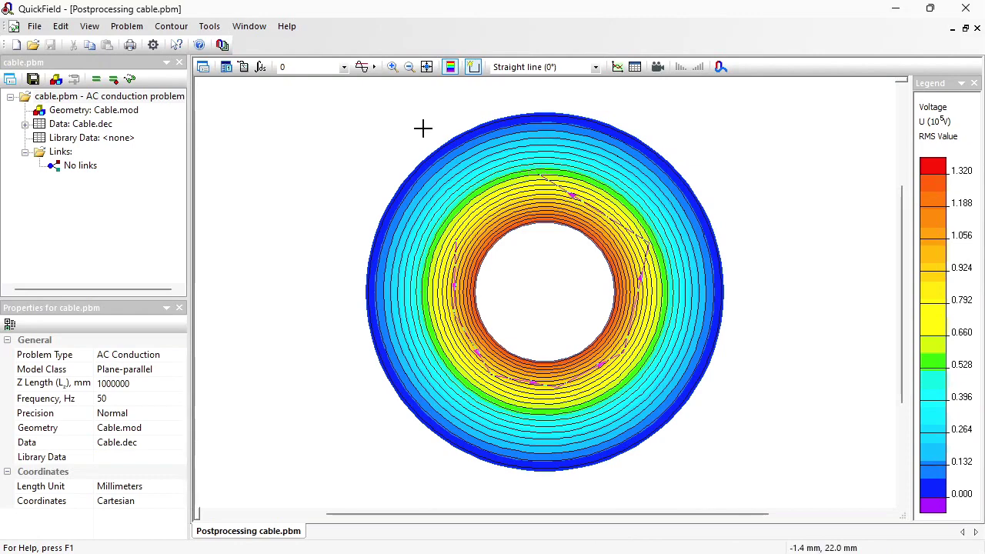
left_click(203, 67)
left_click(351, 318)
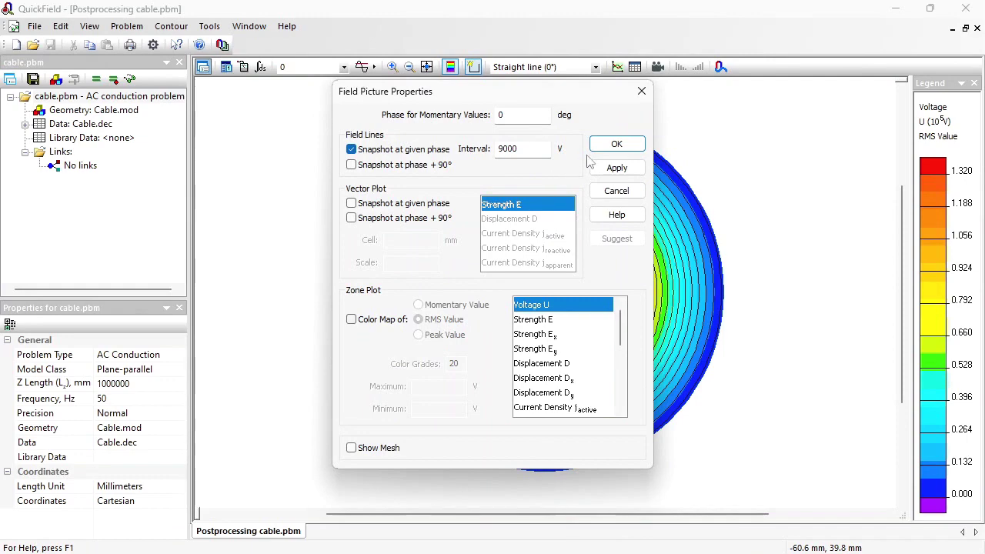
left_click(613, 145)
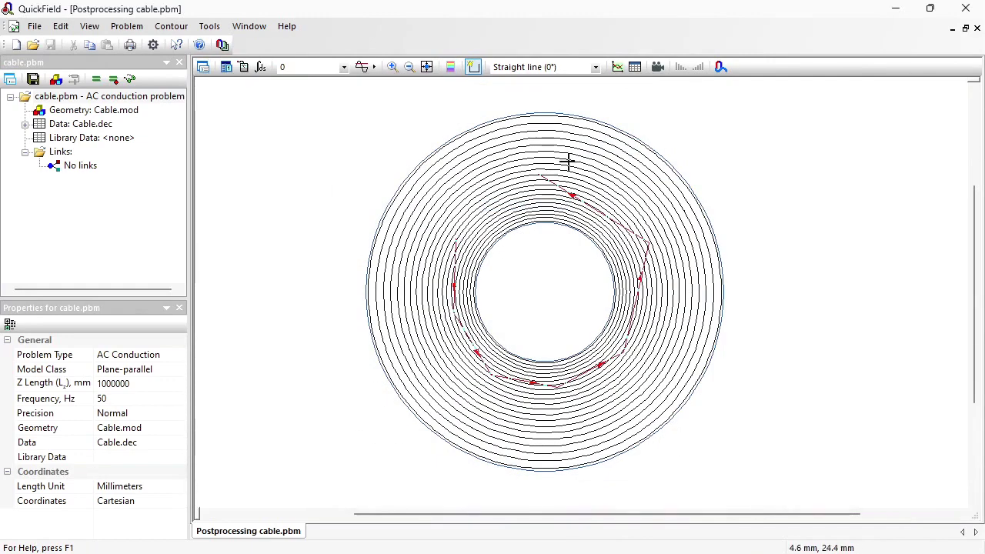
left_click(204, 68)
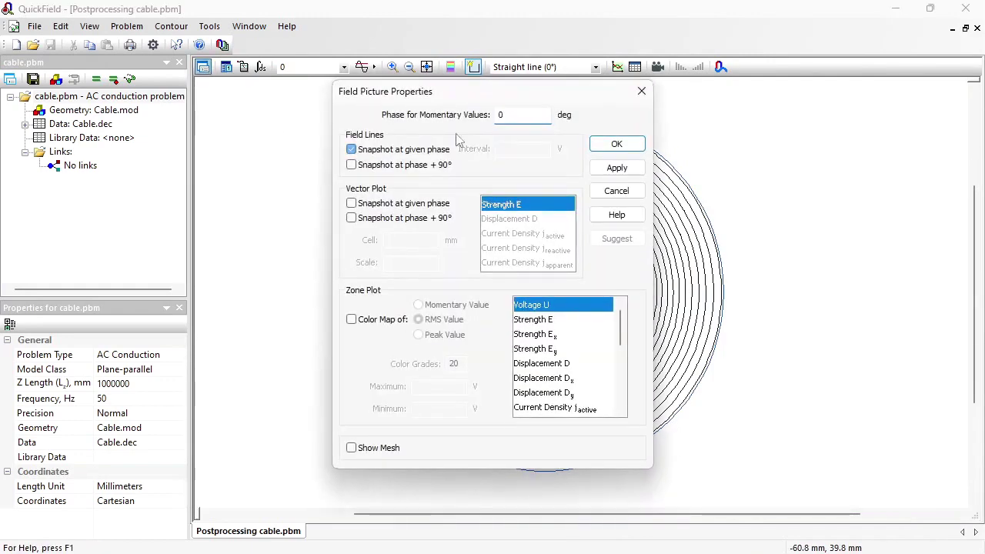
left_click(597, 143)
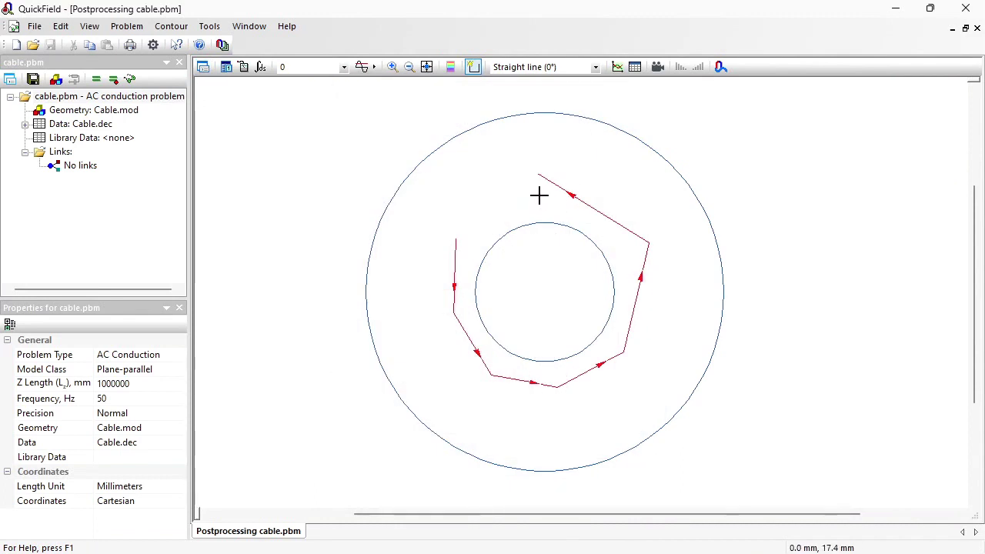
left_click(478, 209)
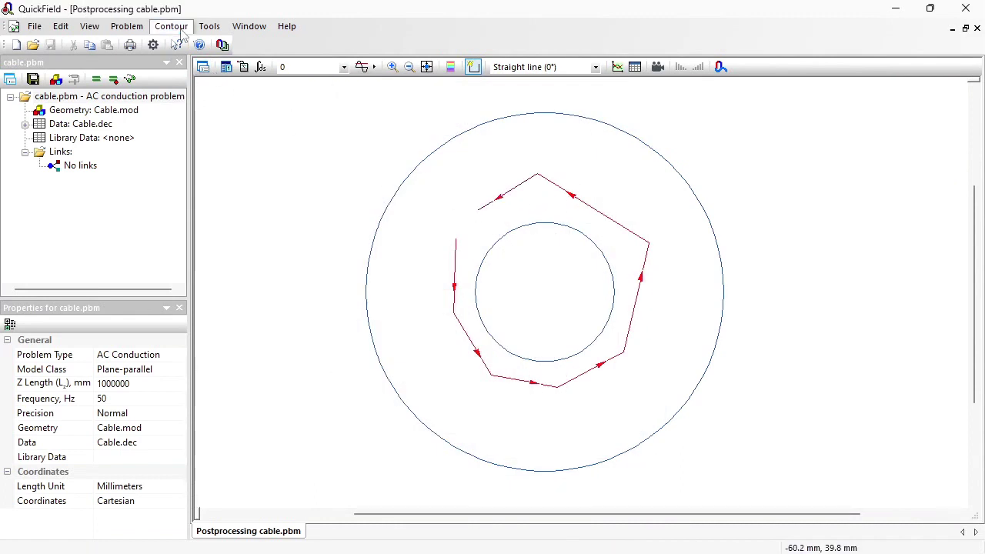
left_click(171, 26)
left_click(194, 83)
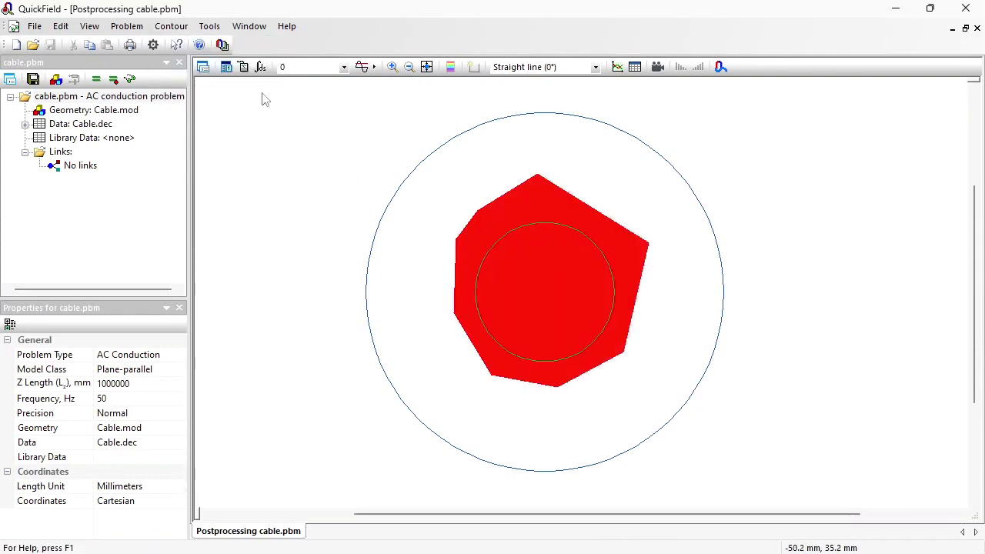
Read the electric charge inside the contour, Q = 0.027565 C
left_click(260, 67)
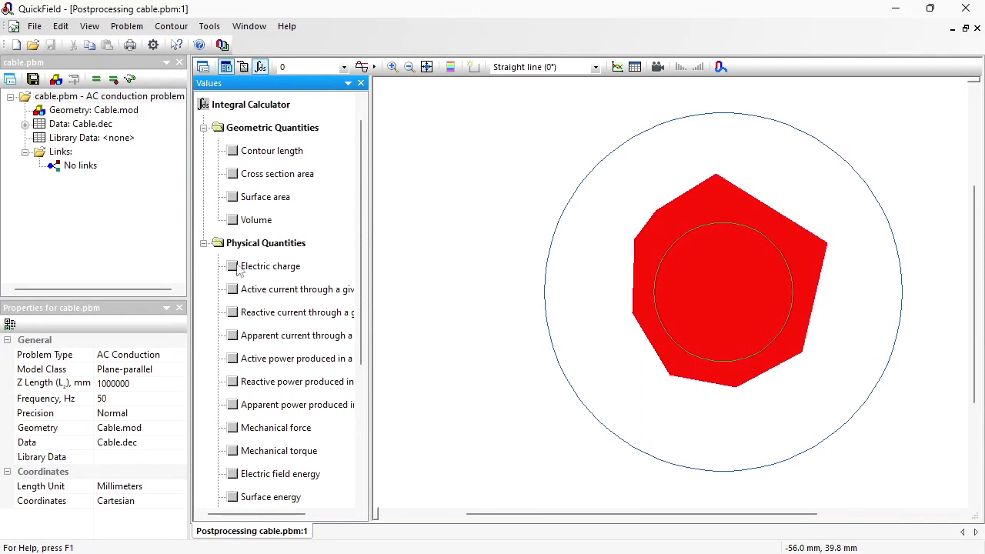
left_click(234, 266)
left_click(318, 290)
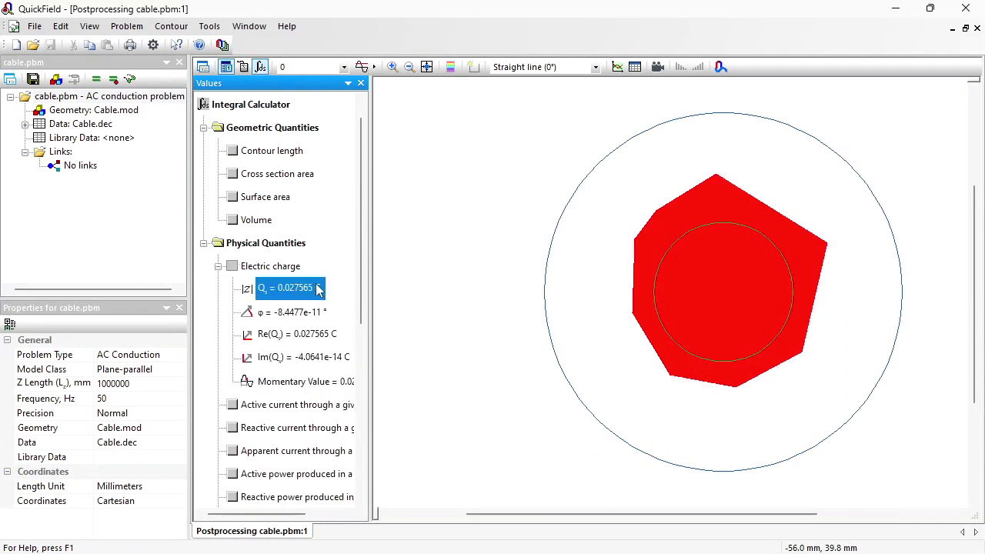
In Windows Calculator compute 0.027565 ÷ 132000 ÷ √2 to get the capacitance
key("alt+Tab")
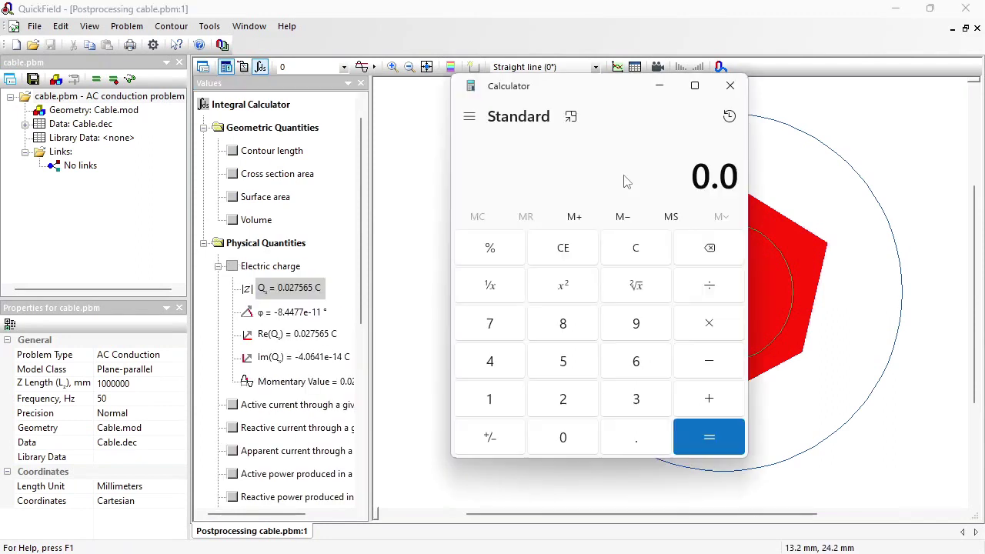
type("27")
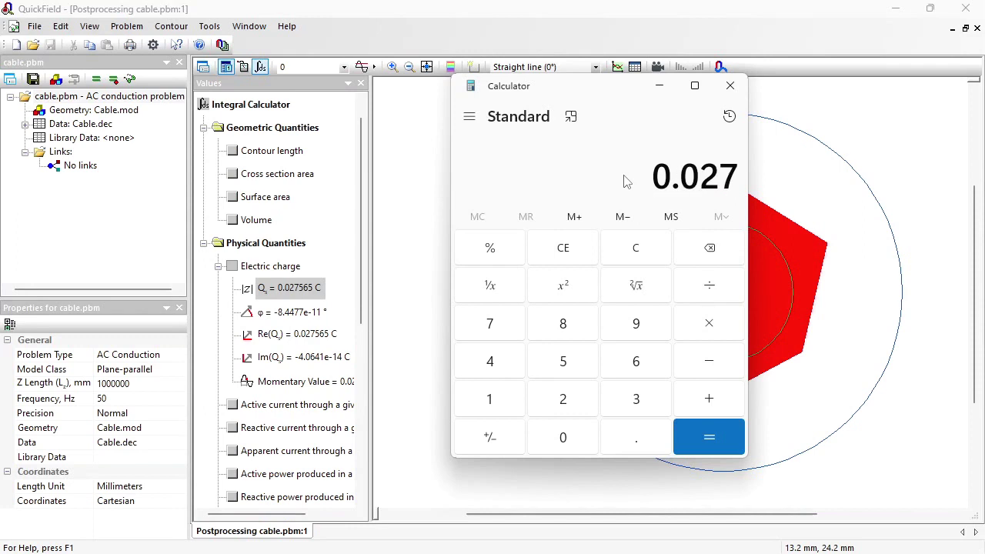
type("565")
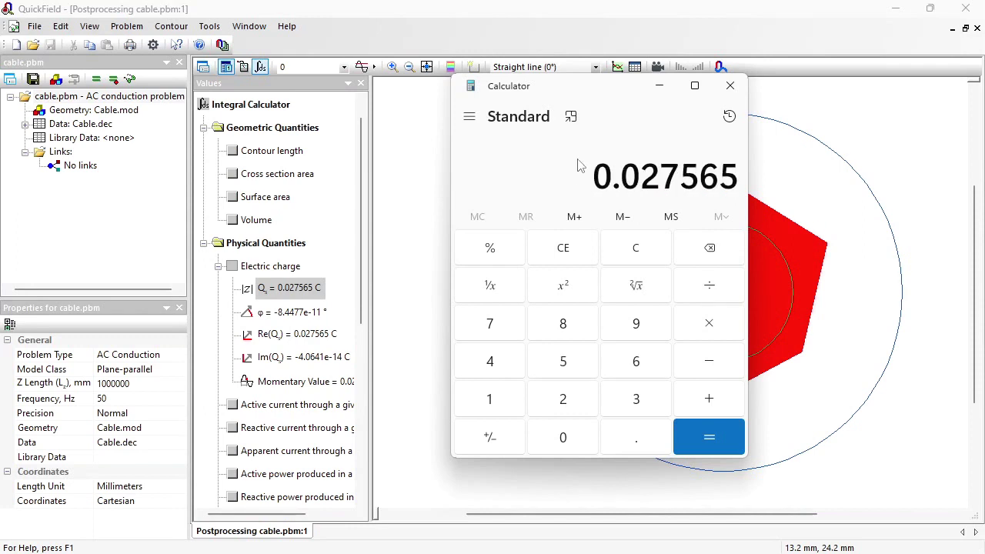
key("slash")
type("132,00")
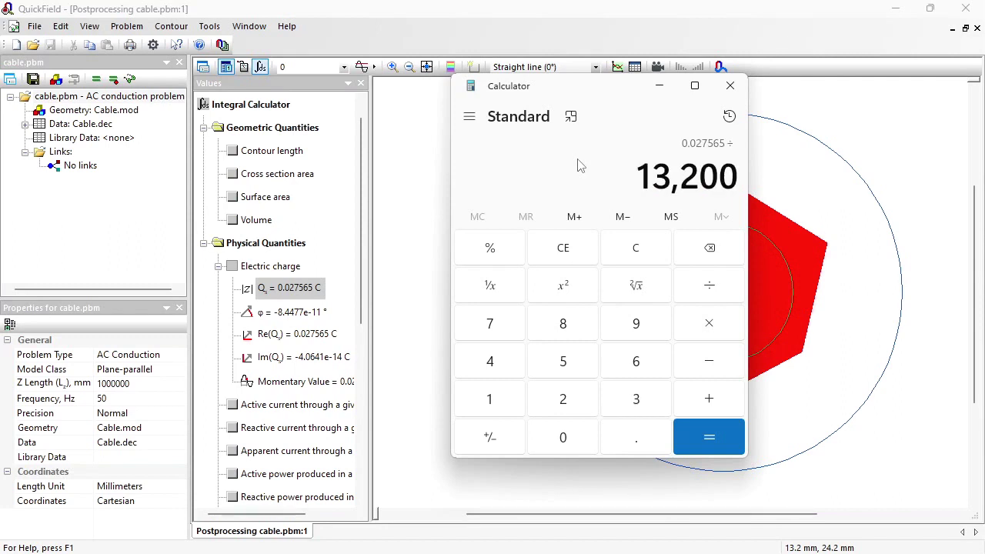
type("0")
key("slash")
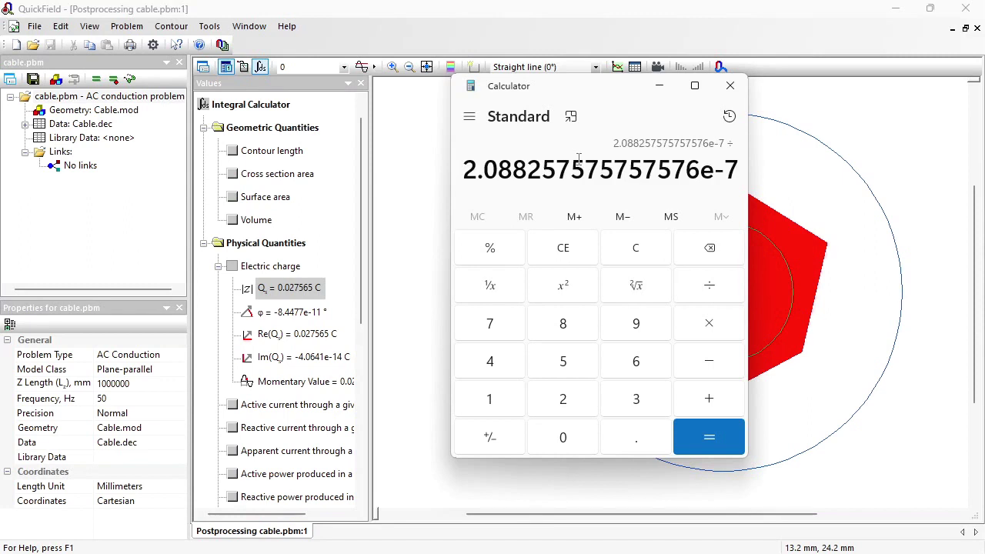
type("2")
left_click(631, 286)
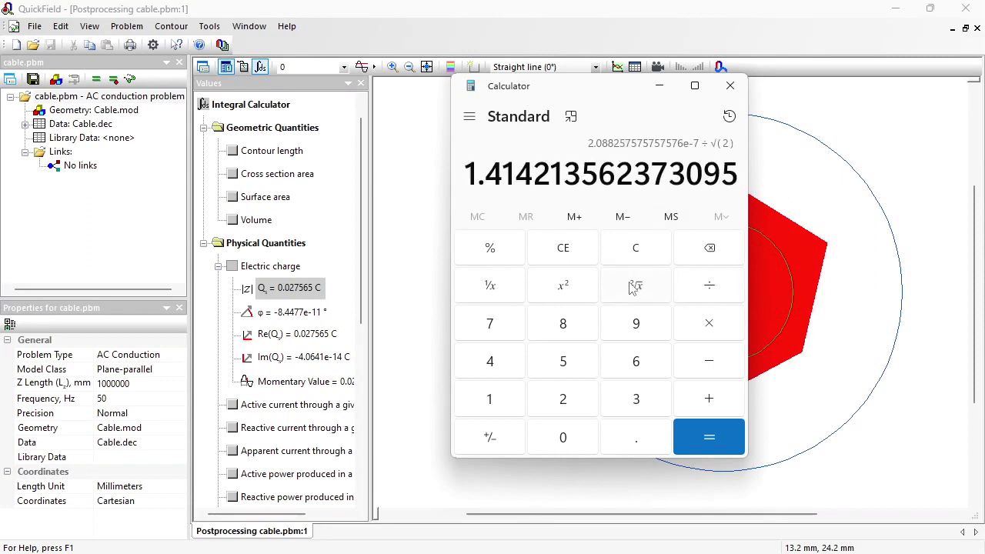
left_click(725, 442)
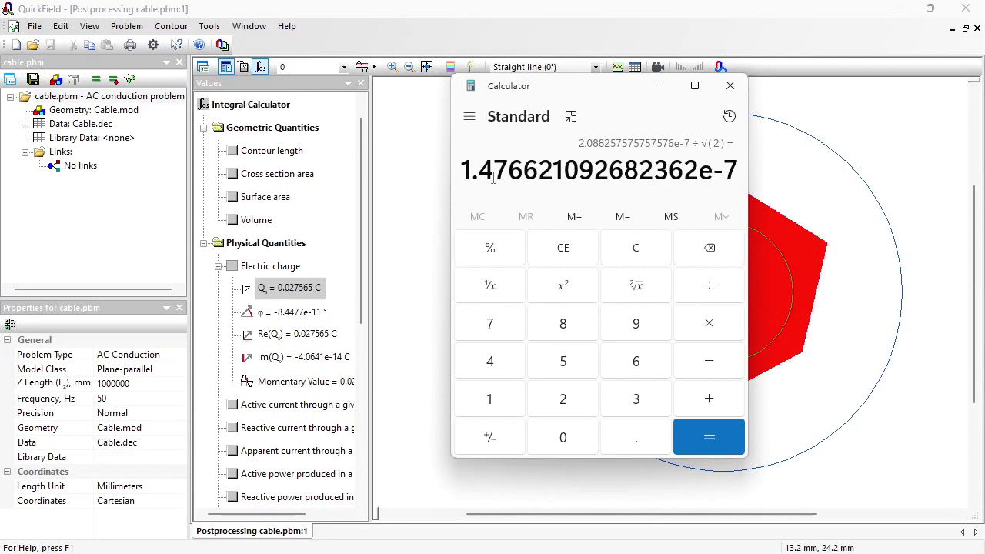
Replace the old contour with the whole insulation ring block
left_click(450, 21)
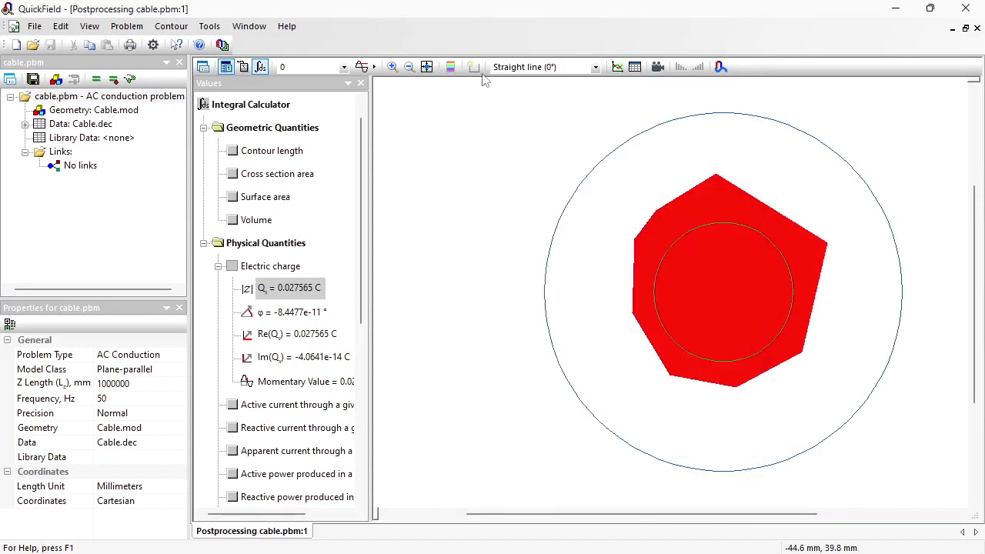
left_click(183, 31)
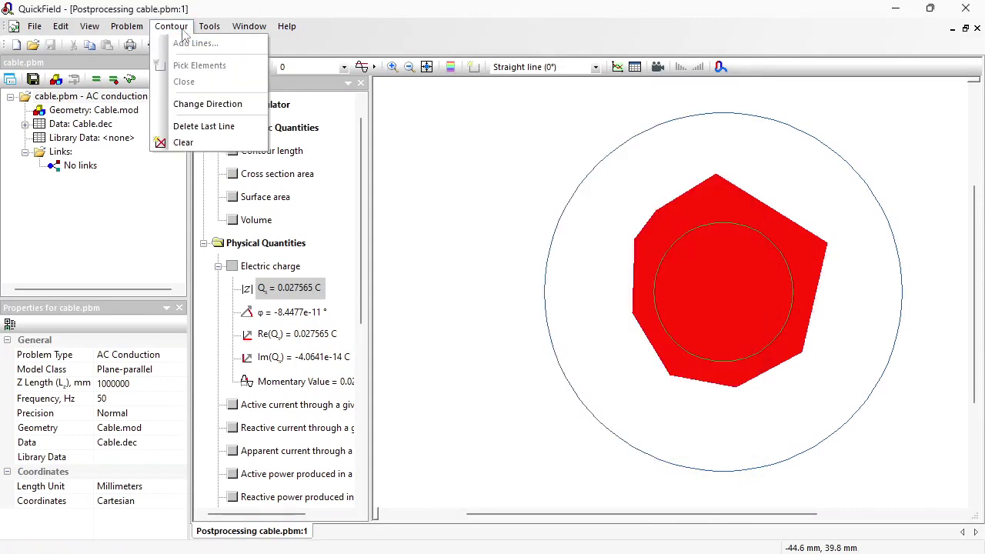
left_click(205, 147)
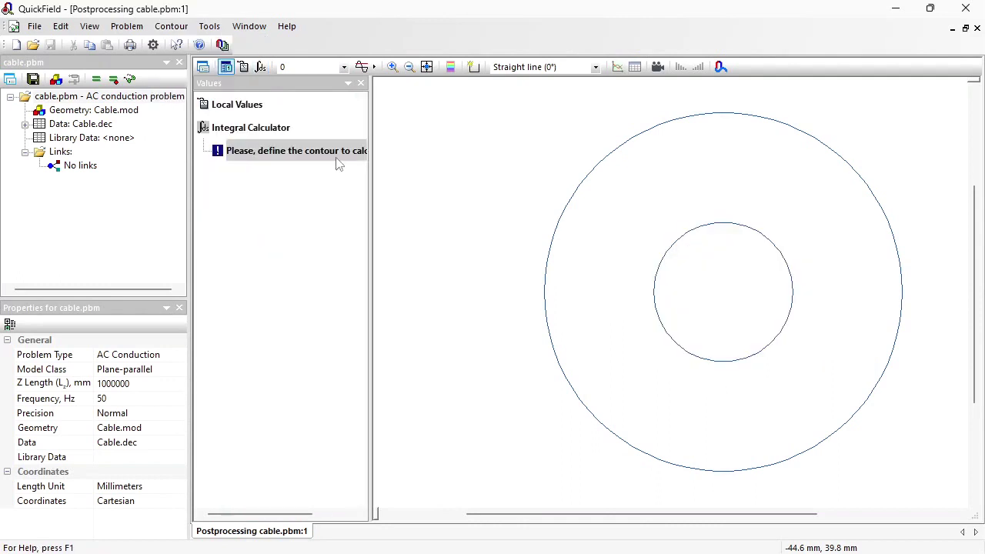
left_click(473, 68)
left_click(662, 181)
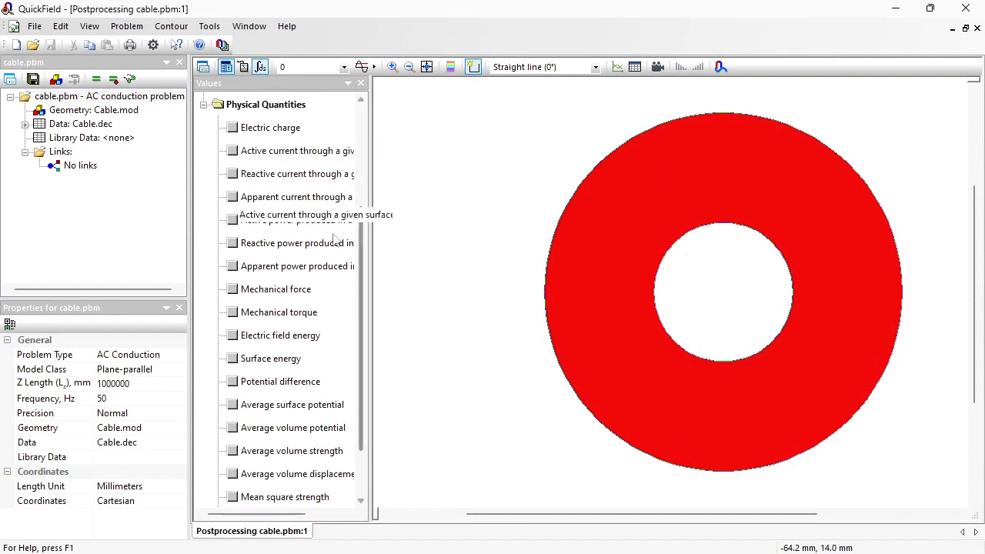
Show the ring's average active power, 802.39 W, collapsing the other power entries
left_click(234, 221)
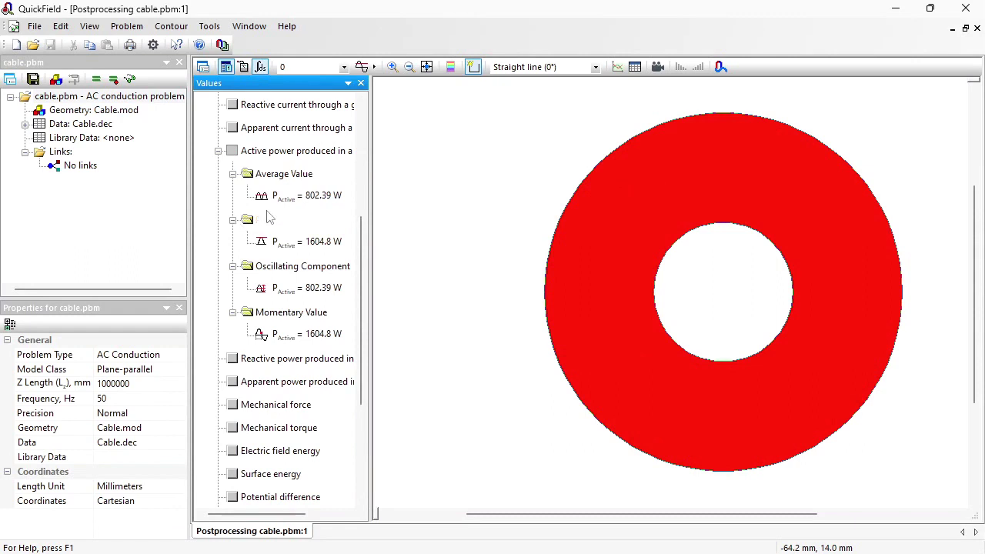
left_click(331, 198)
left_click(232, 220)
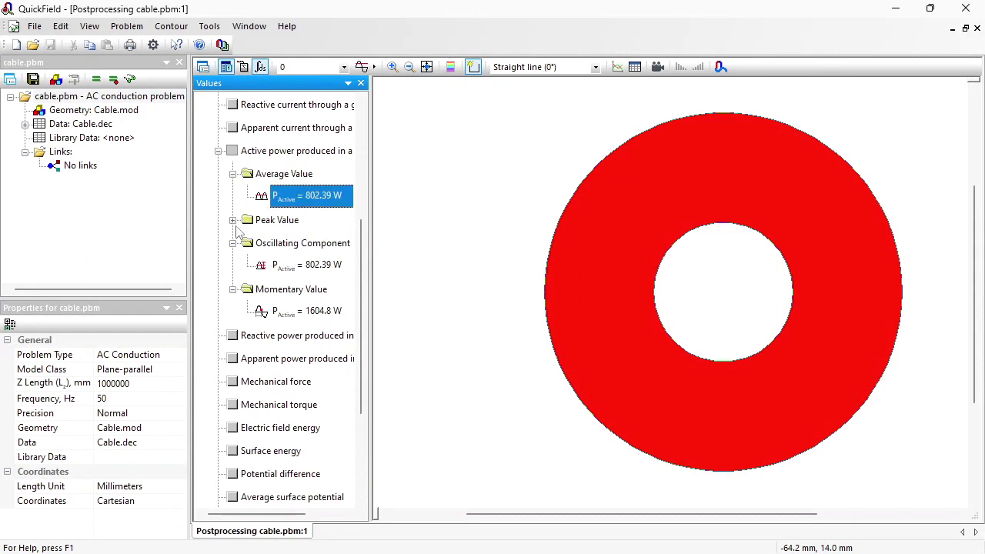
left_click(233, 243)
left_click(233, 266)
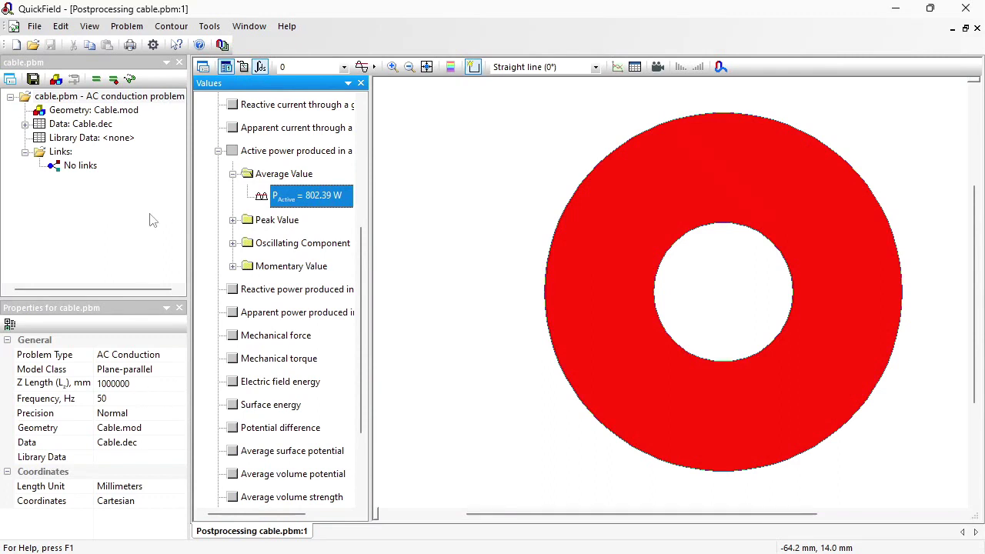
Display an Active Power (Q active) colour map on the field picture and clear the insulation contour
left_click(203, 67)
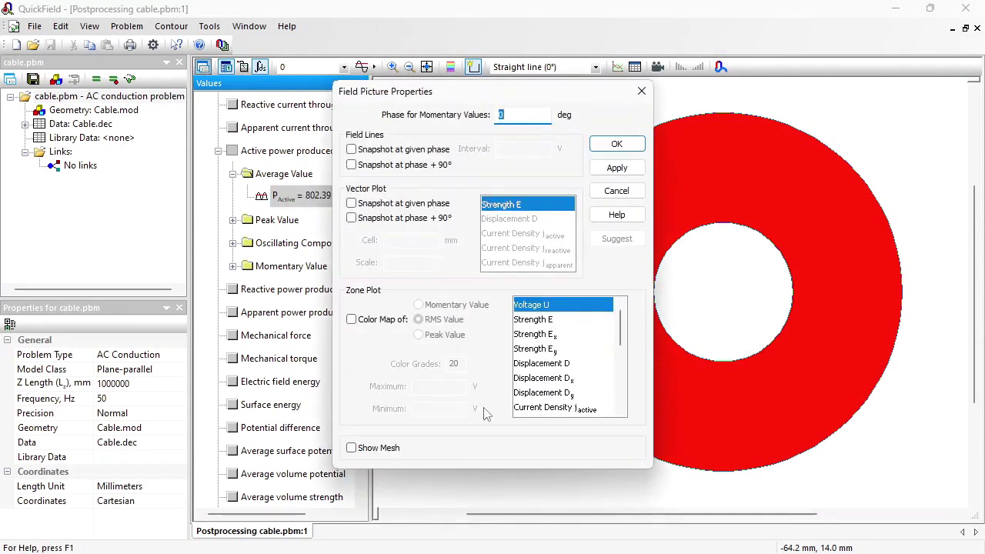
left_click(401, 329)
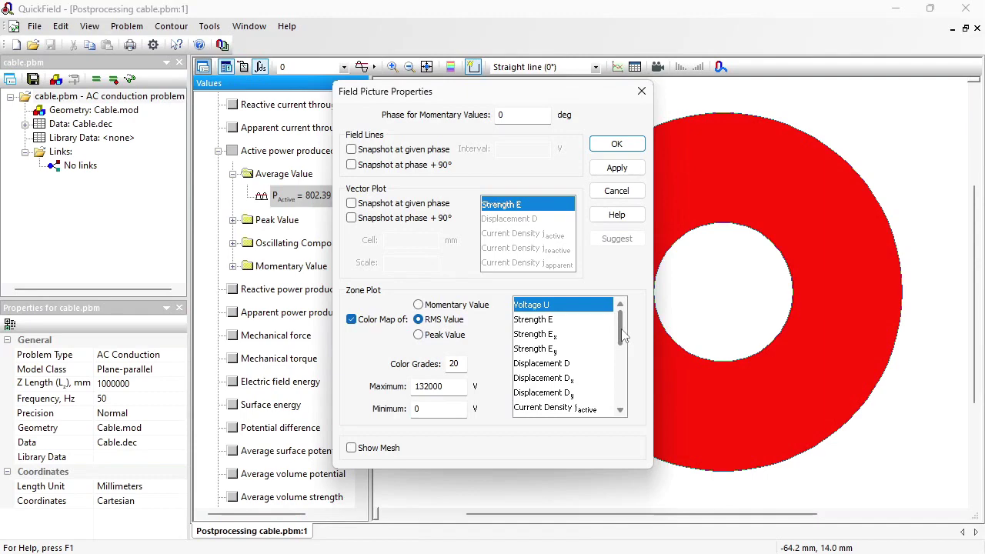
scroll(570, 361, "down", 4)
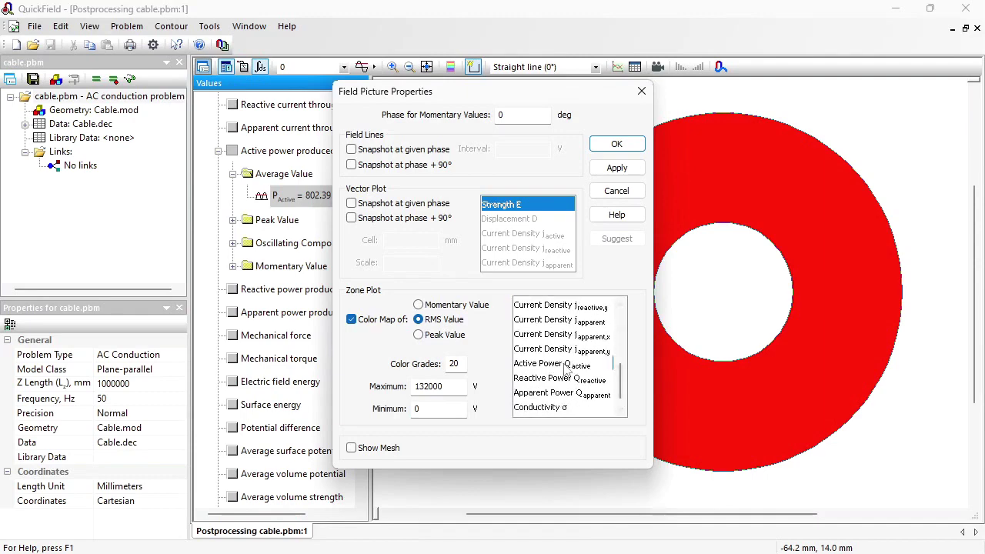
left_click(569, 365)
left_click(612, 143)
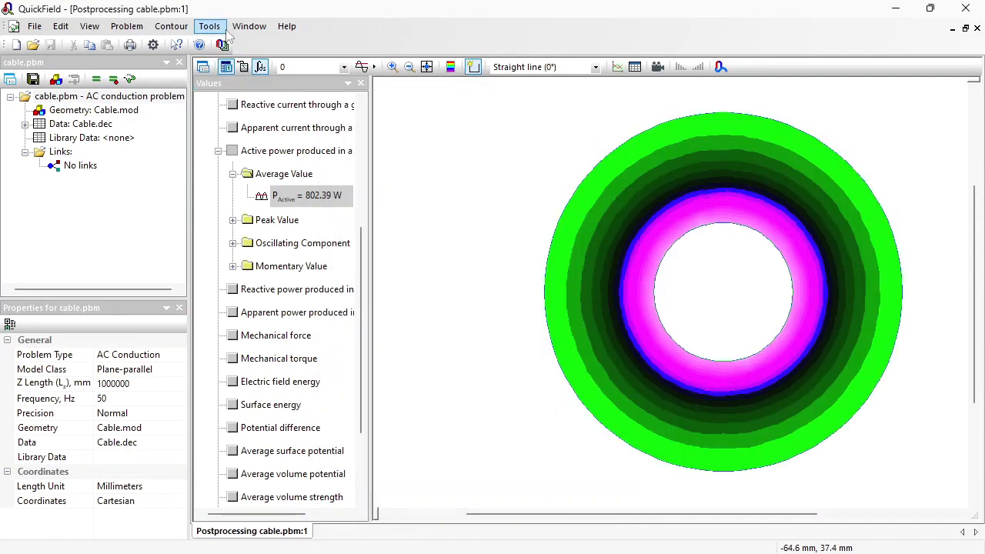
left_click(171, 27)
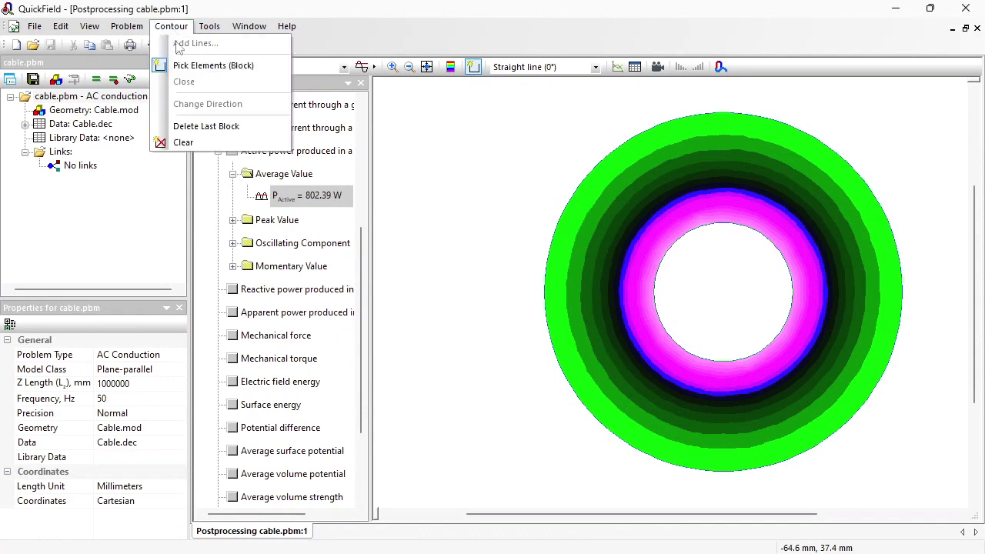
left_click(188, 142)
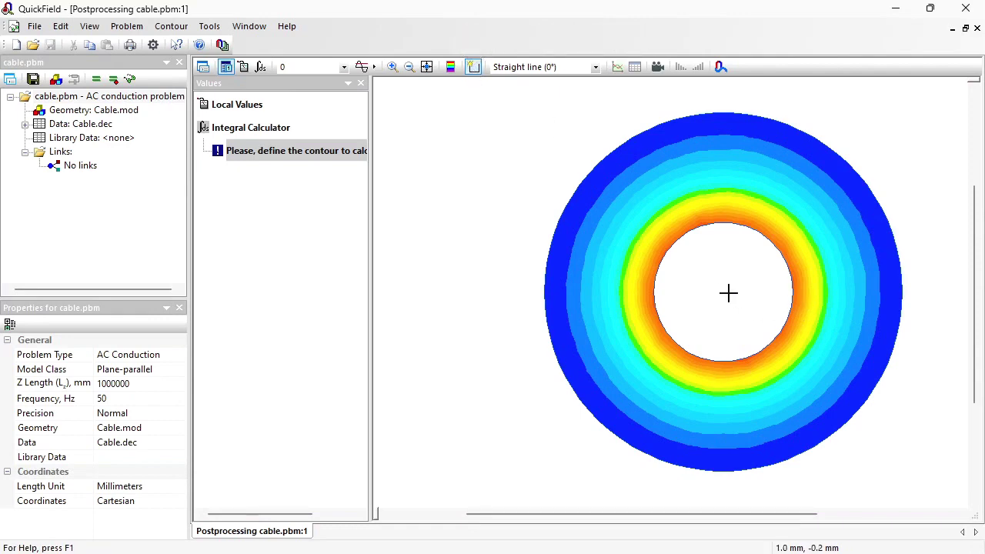
Draw a radial line from the cable centre to the outer edge and plot active power density along it
mouse_move(723, 292)
left_mouse_down()
mouse_move(724, 97)
mouse_move(724, 125)
mouse_move(723, 110)
left_mouse_up()
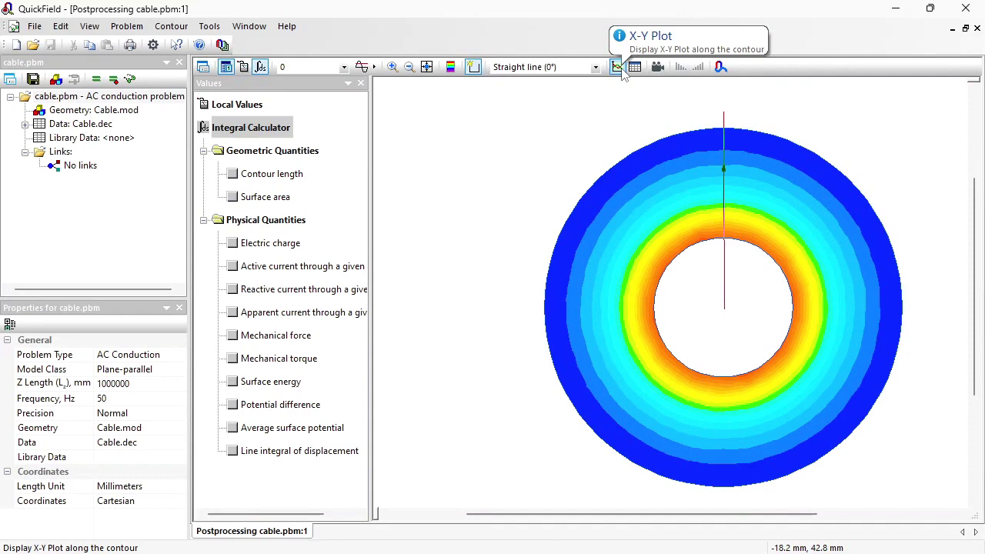
left_click(622, 68)
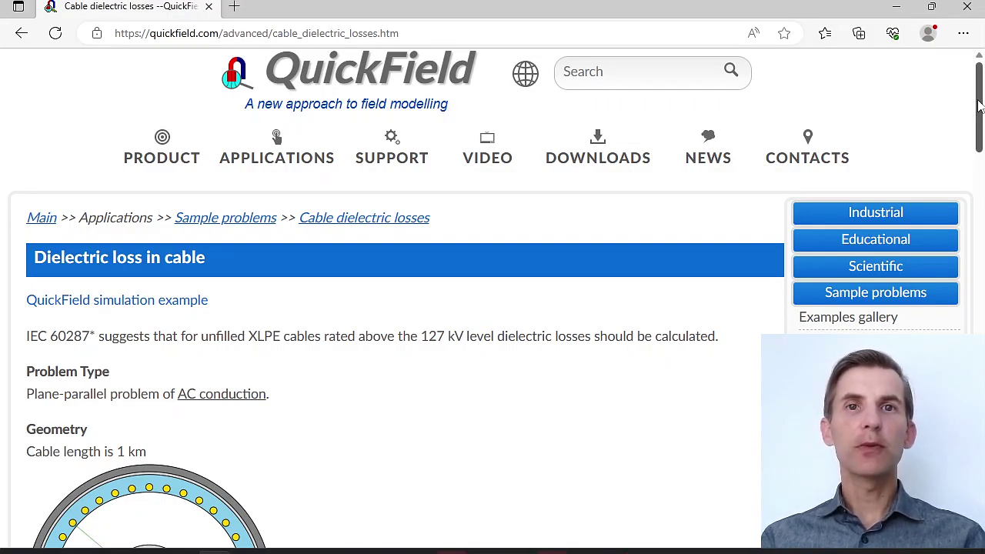
Scroll the Cable dielectric losses page down to the Download simulation files section and its QuickField Edition note
left_click_drag(979, 106, 980, 373)
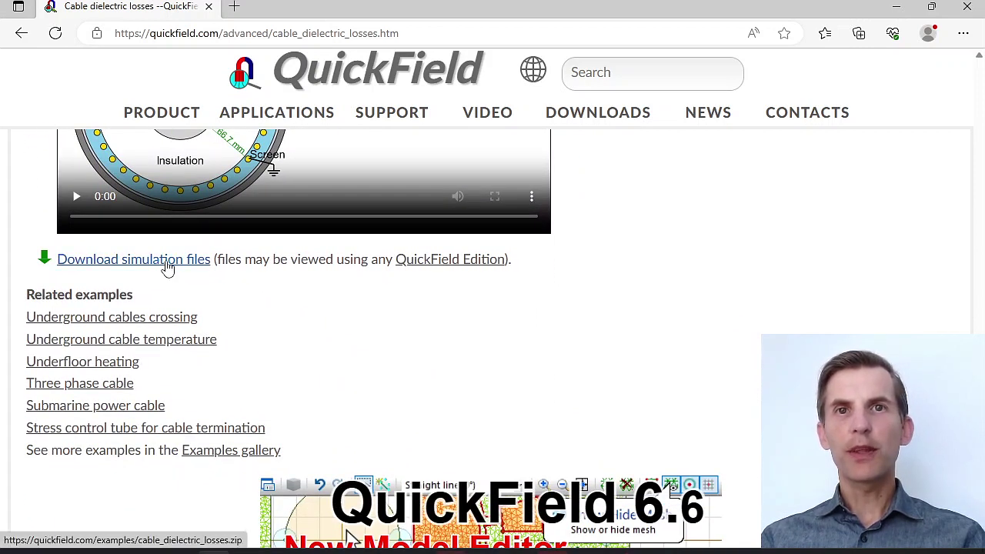
mouse_move(407, 273)
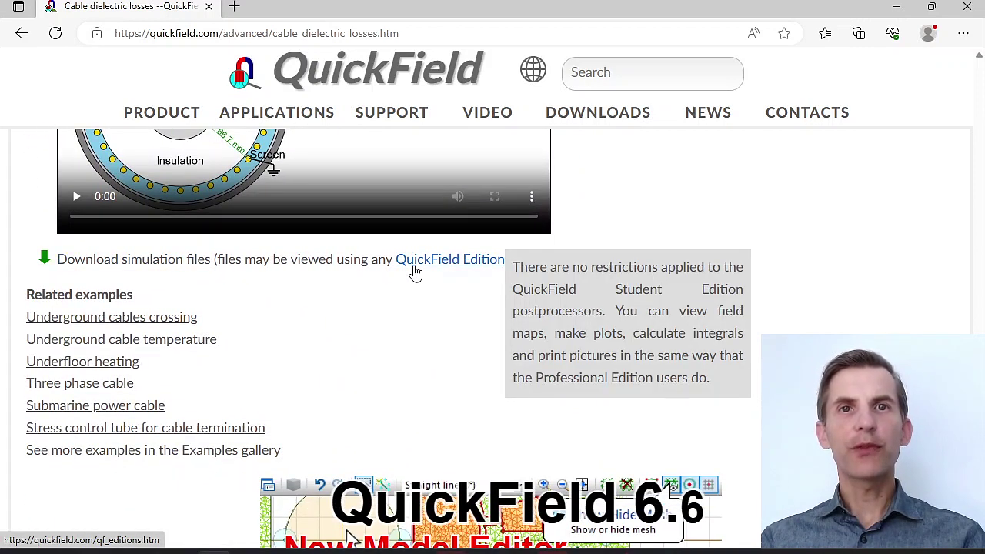